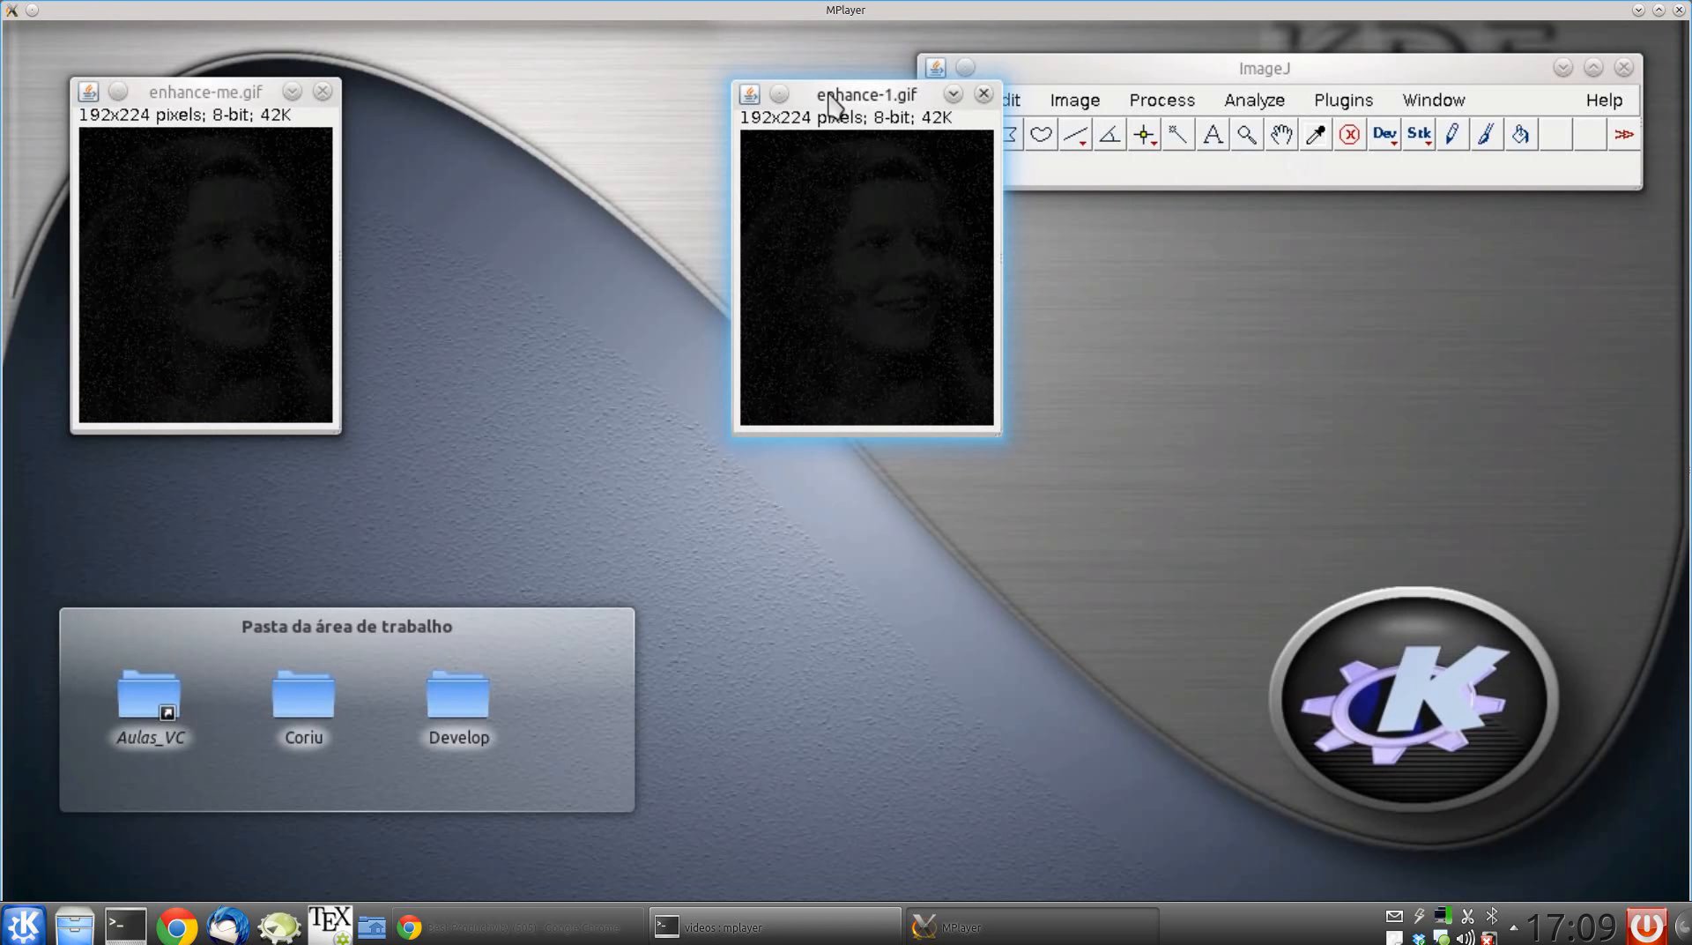
# - Place enhance-1.gif beside the original enhance-me.gif and apply Enhance Contrast to the duplicate
pyautogui.moveTo(830, 96); pyautogui.dragTo(516, 97)
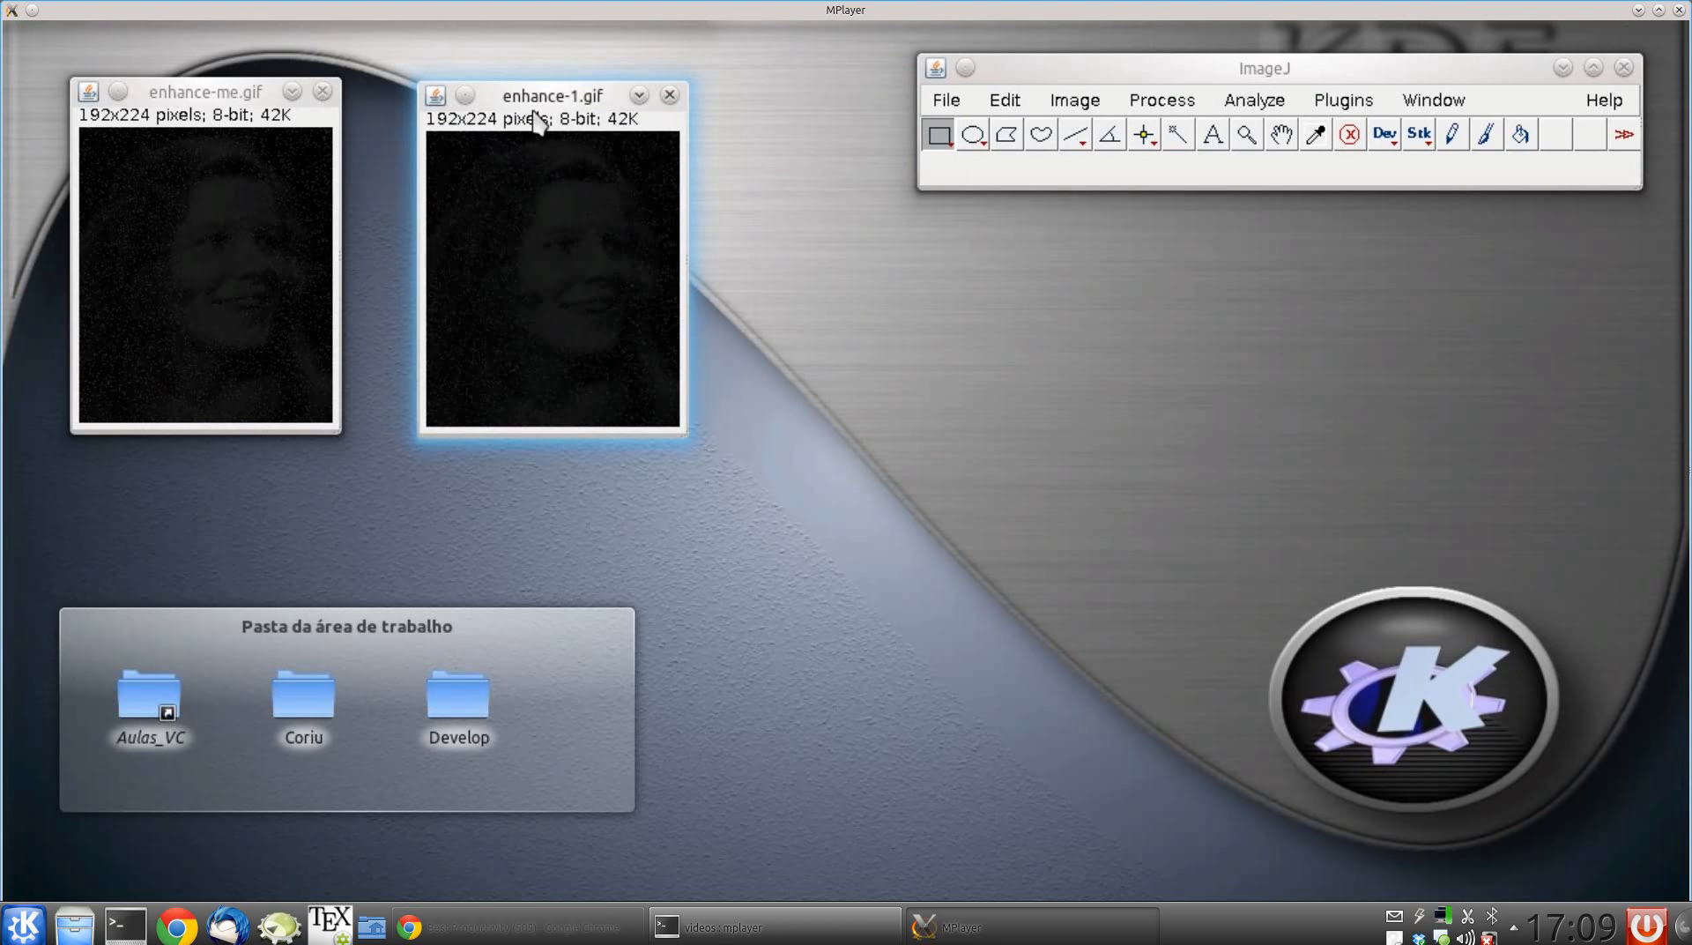
pyautogui.click(1157, 111)
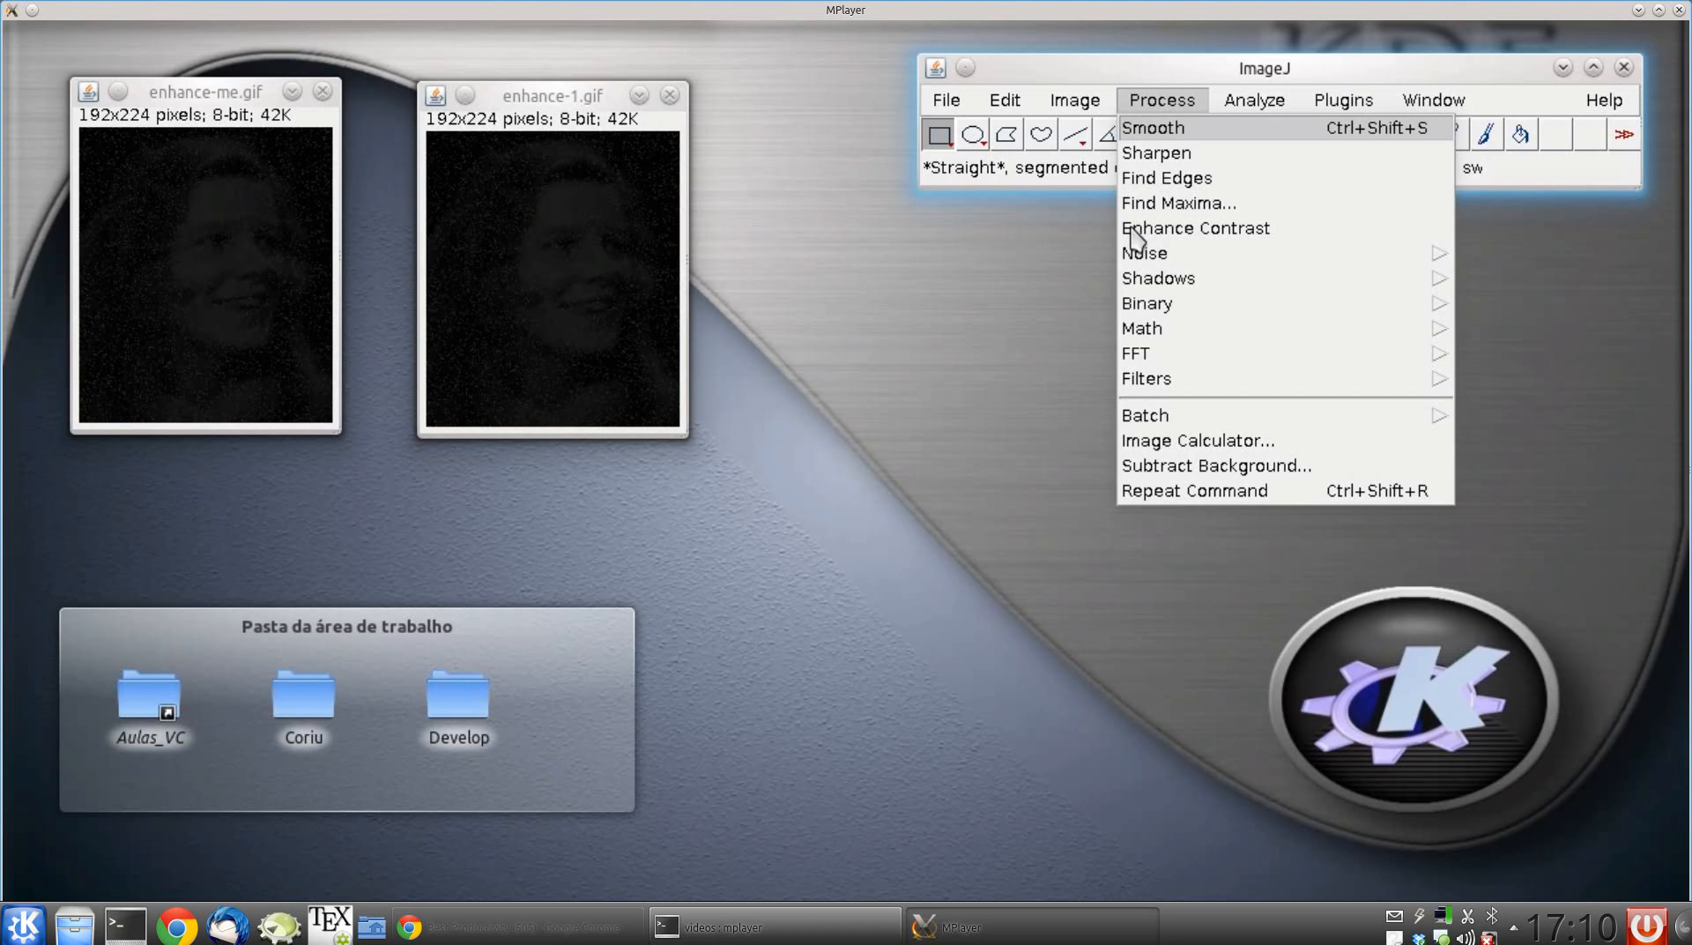
pyautogui.click(1194, 229)
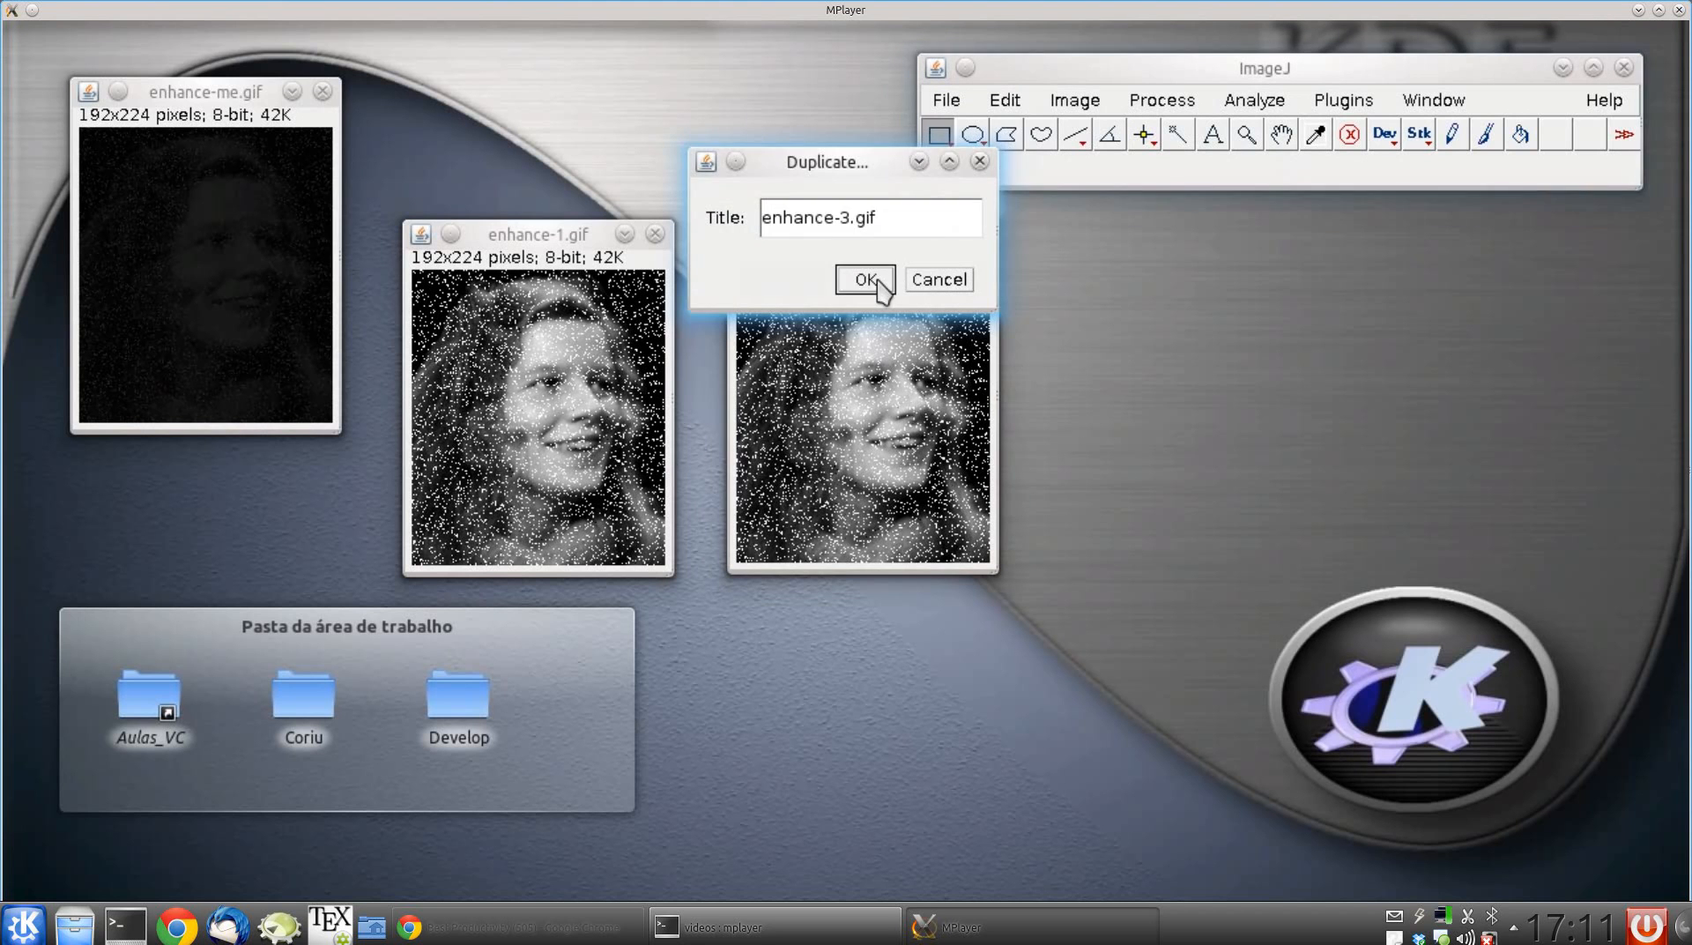
# - Place the enhance-3.gif image window below enhance-2.gif and apply the Smooth filter to enhance-2.gif
pyautogui.moveTo(880, 152); pyautogui.dragTo(854, 568)
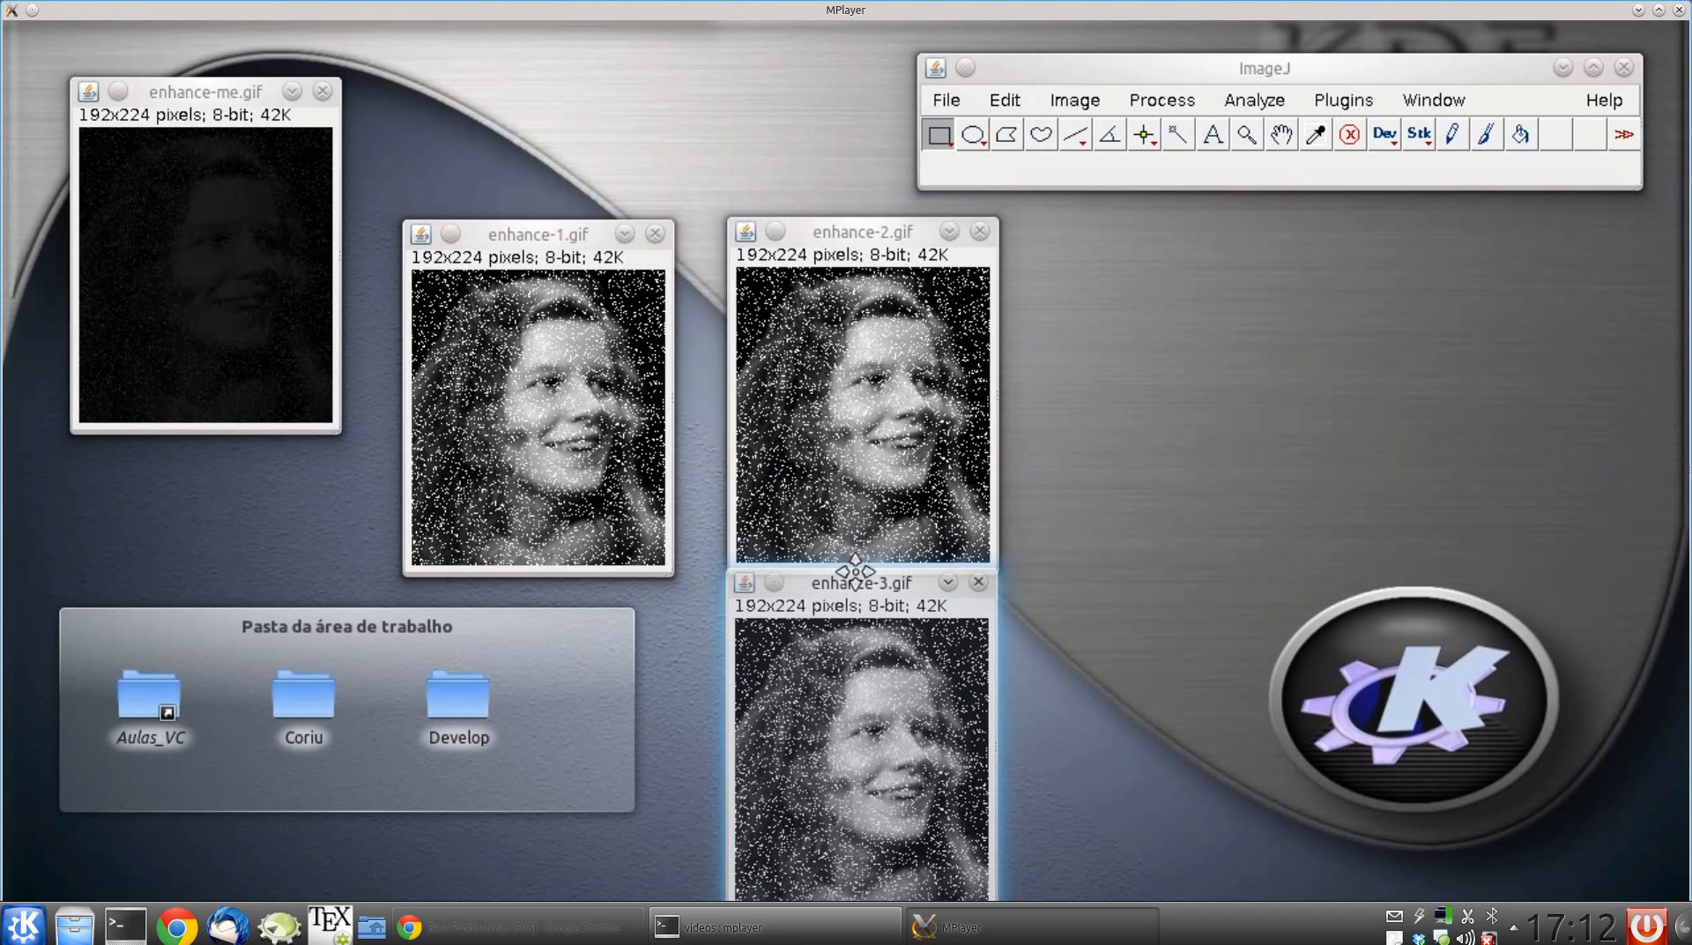
pyautogui.moveTo(852, 238)
pyautogui.mouseDown()
pyautogui.moveTo(844, 212)
pyautogui.moveTo(846, 230)
pyautogui.mouseUp()
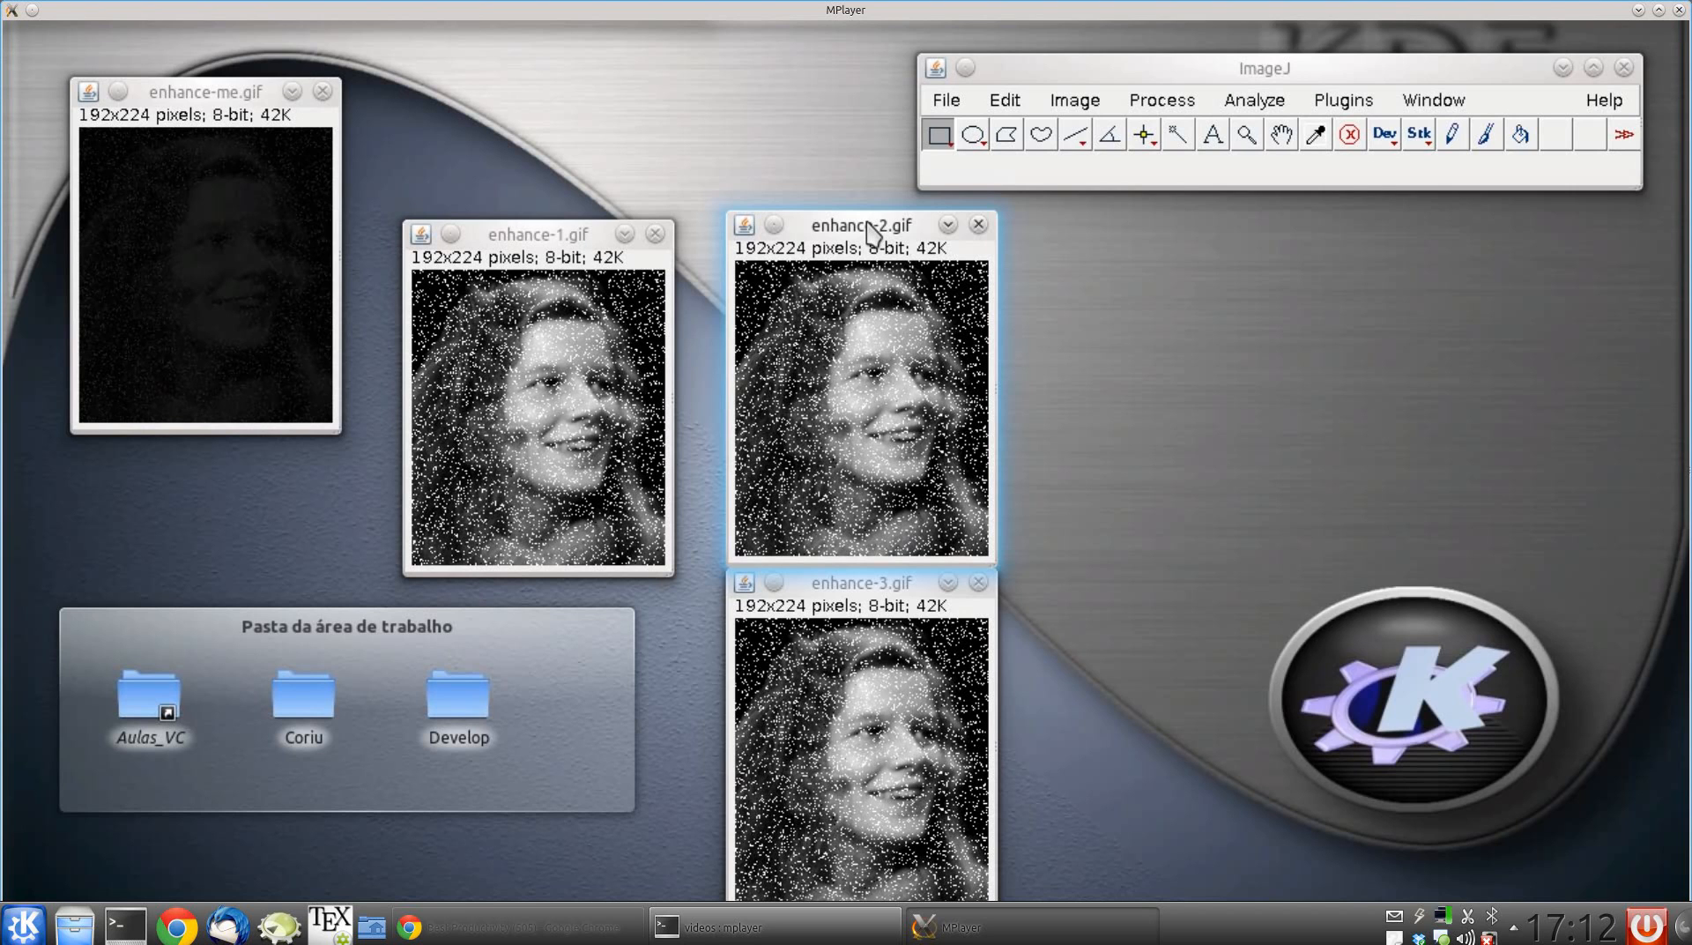
pyautogui.click(1177, 104)
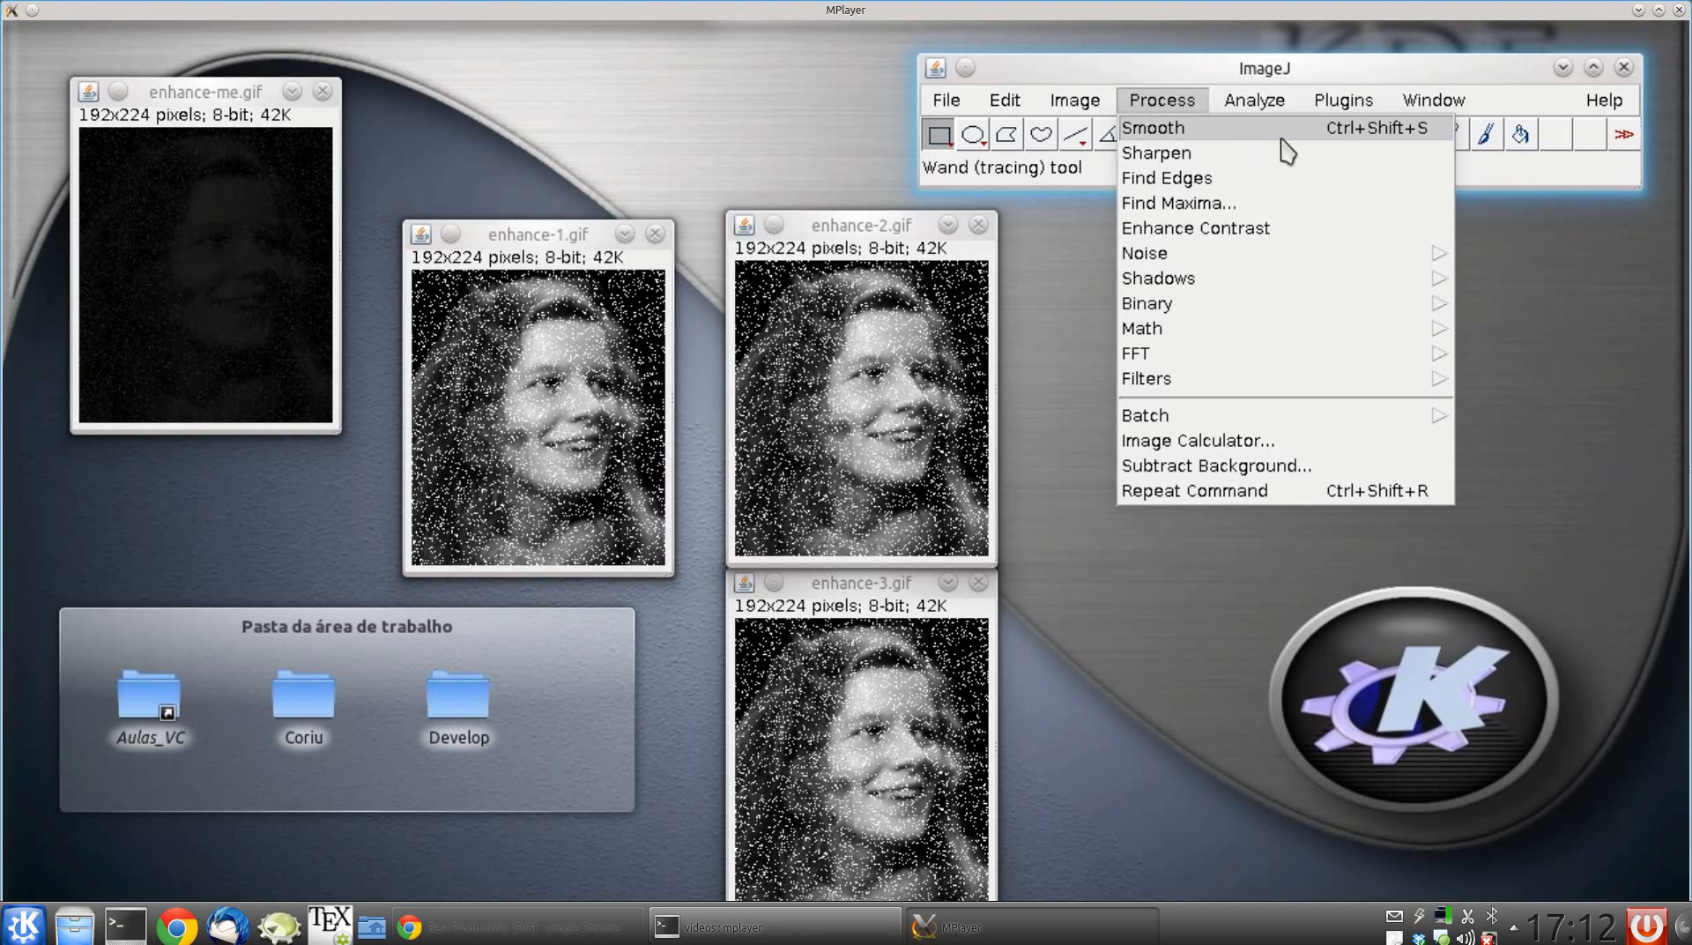
pyautogui.click(1243, 134)
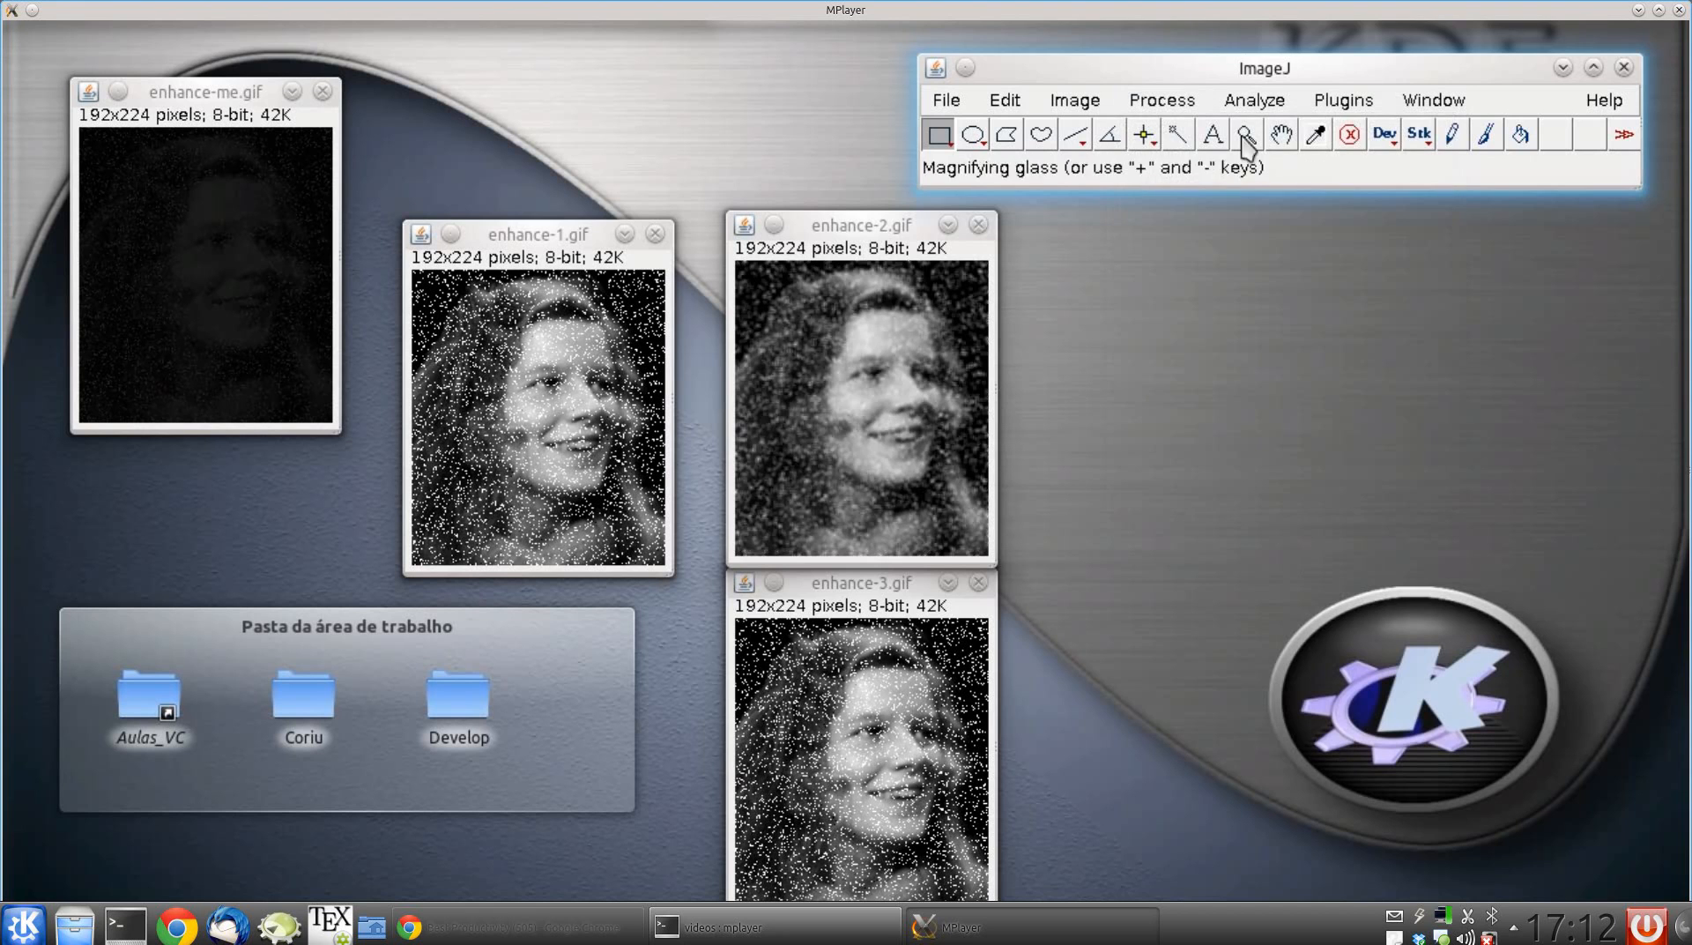
# - Apply a Median filter with a radius of 2.0 pixels to enhance-3.gif
pyautogui.click(859, 588)
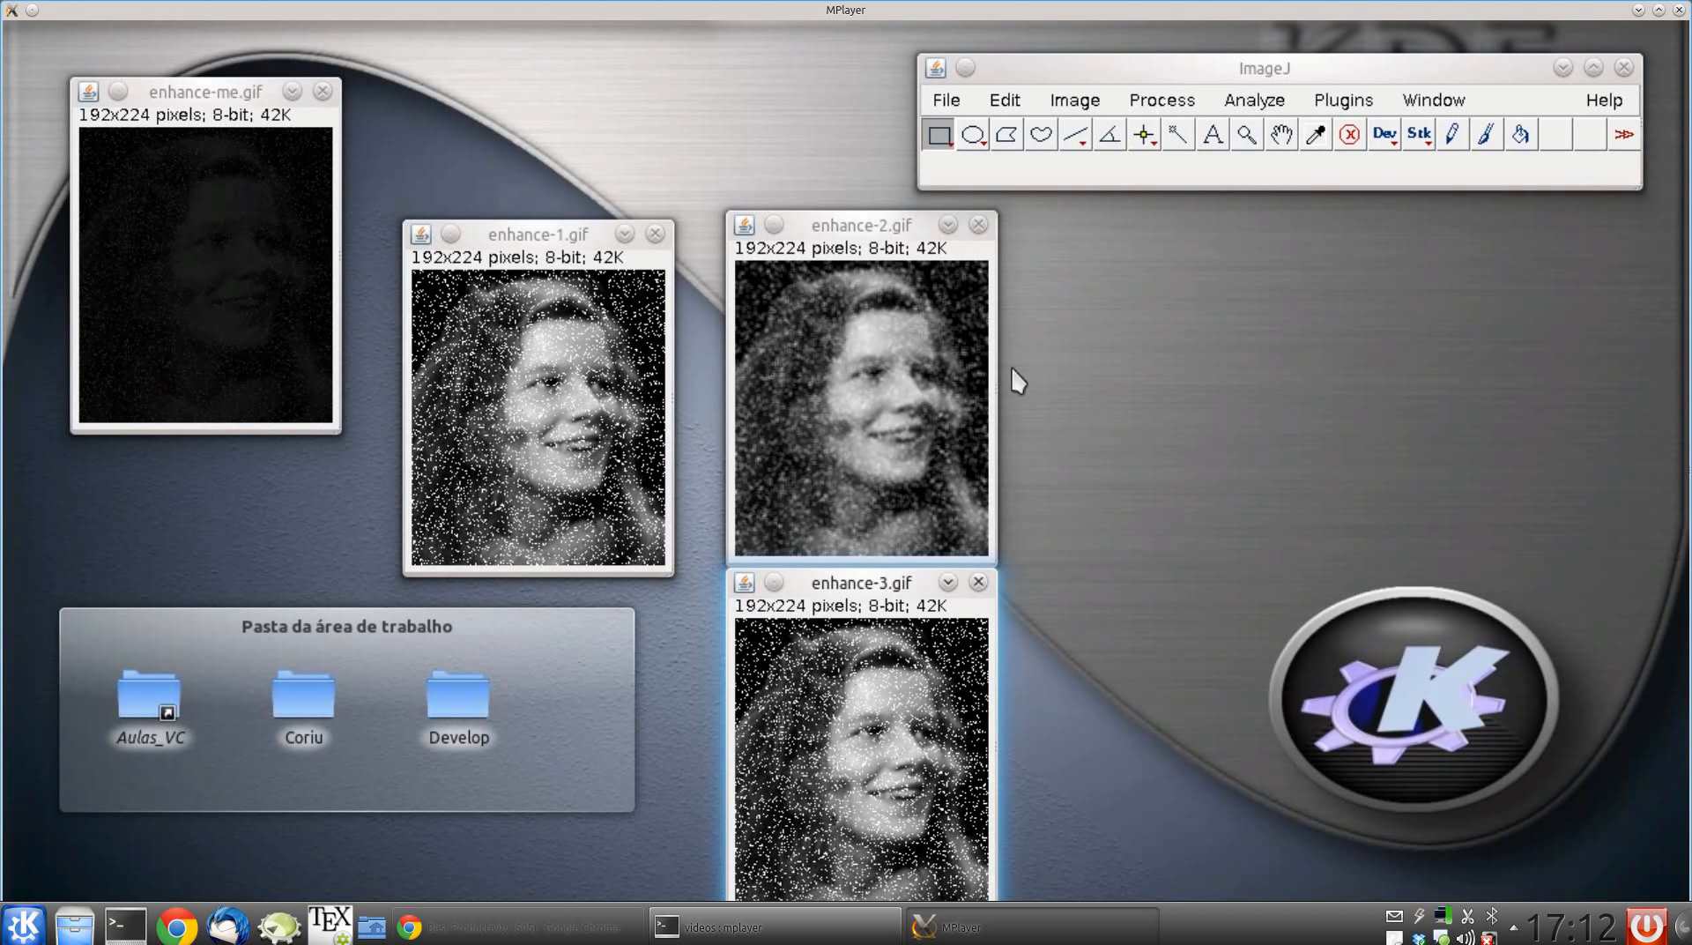
pyautogui.click(1154, 101)
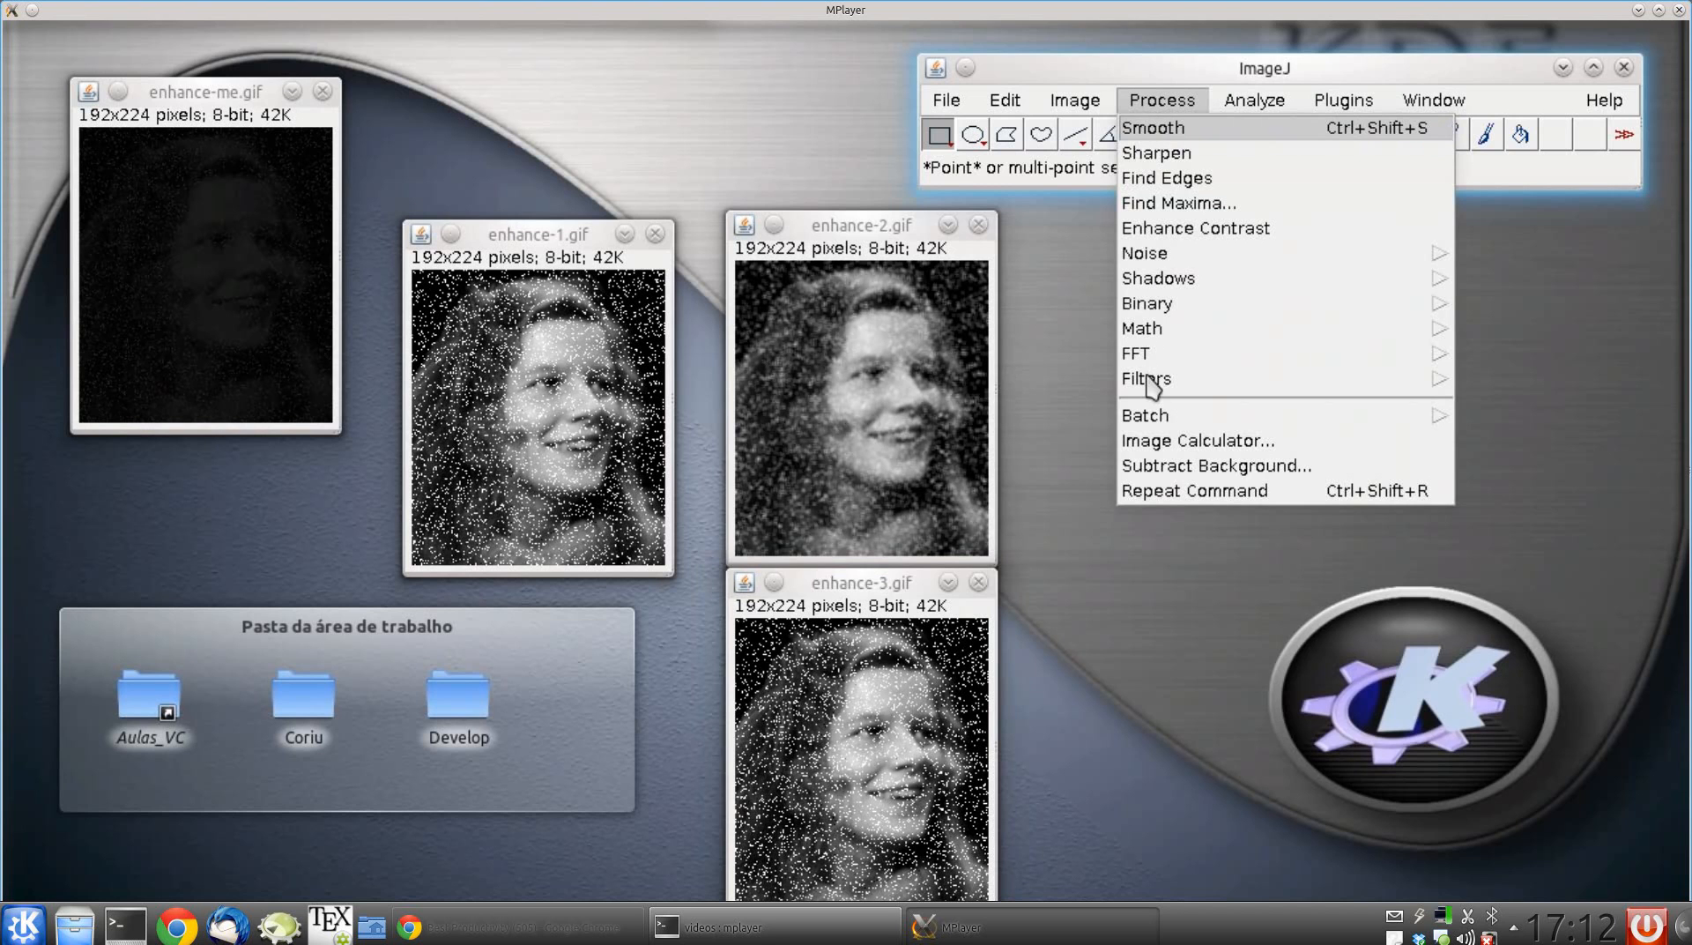
pyautogui.moveTo(1147, 380)
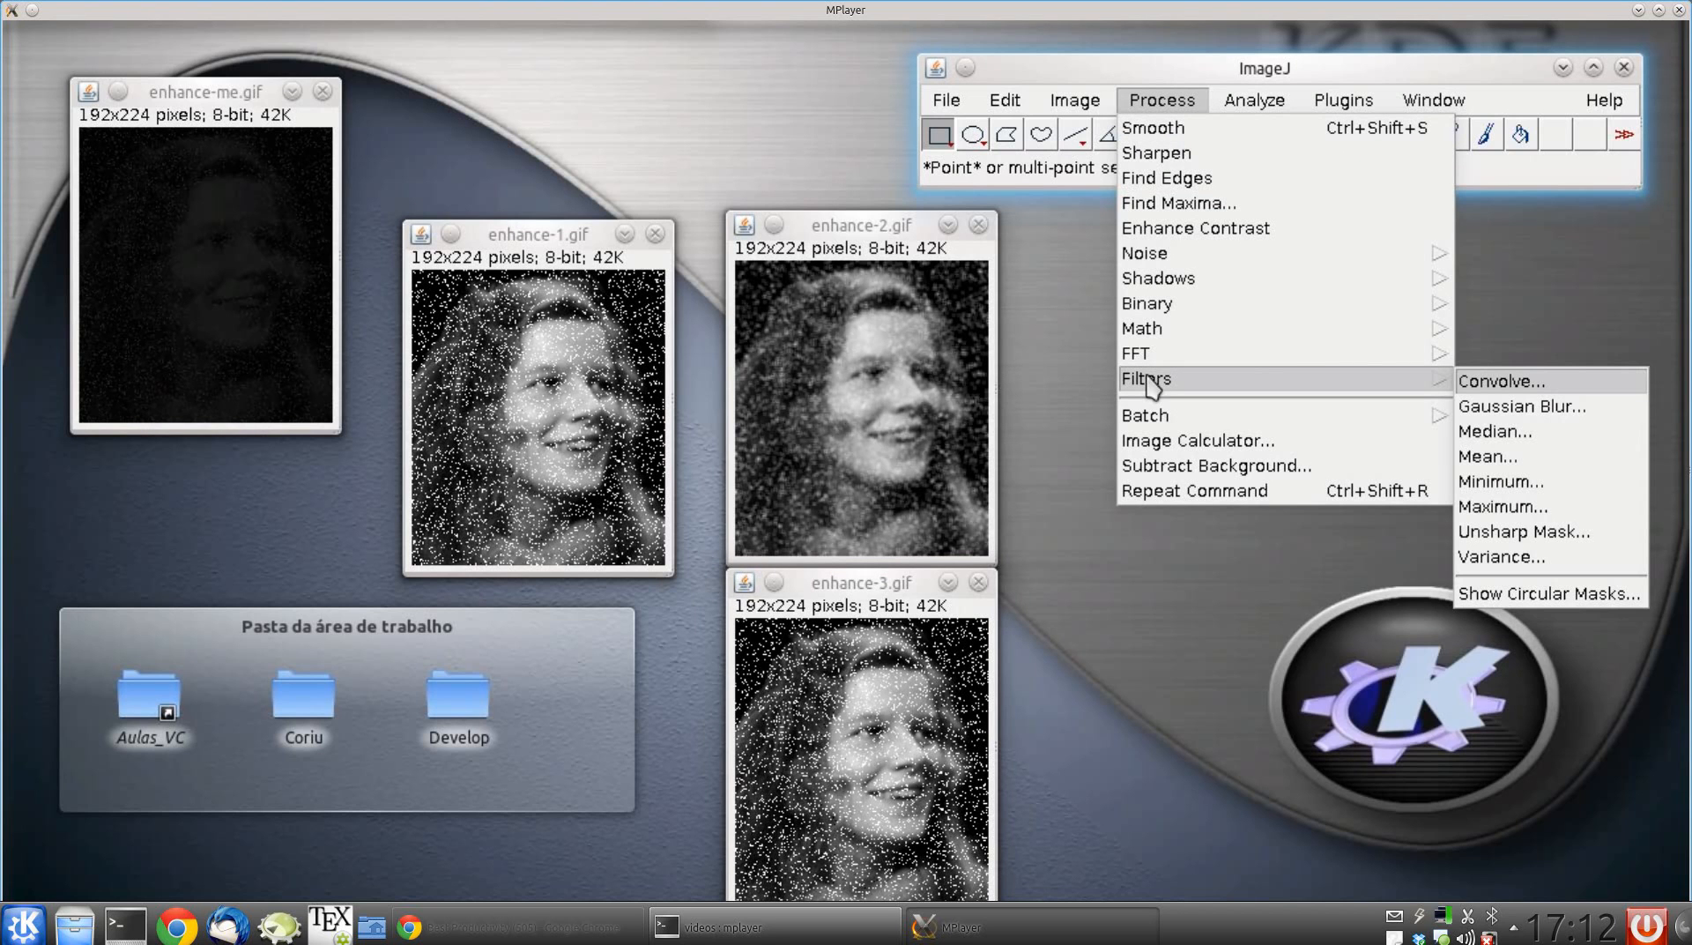
pyautogui.click(1489, 432)
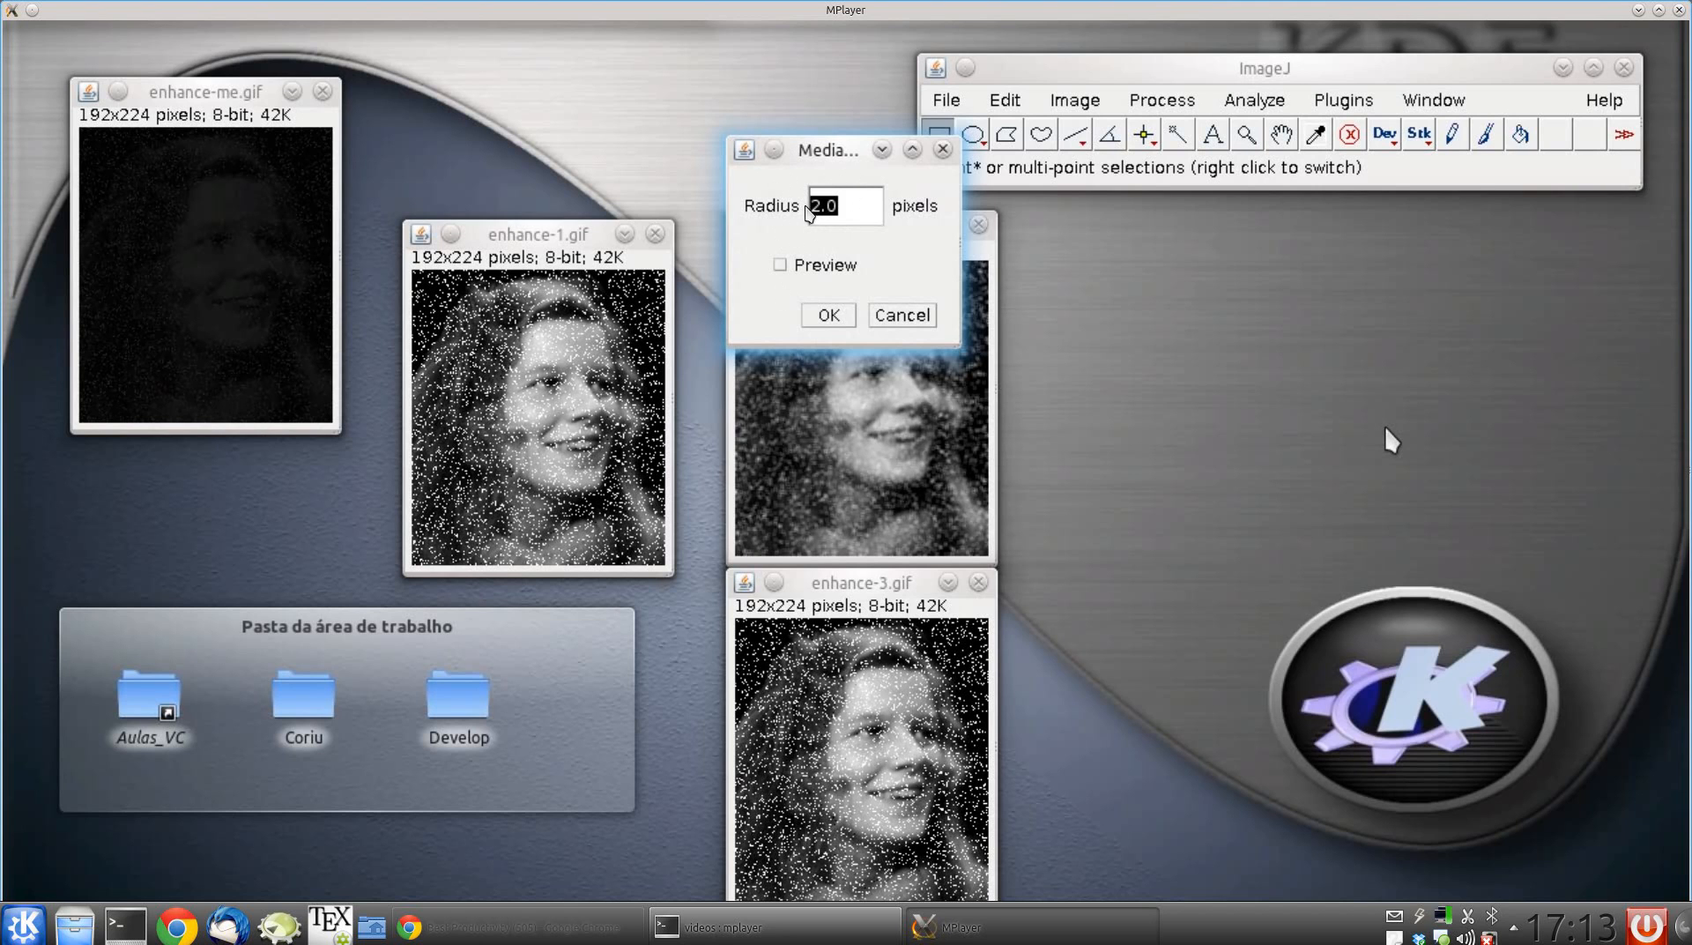
pyautogui.click(830, 317)
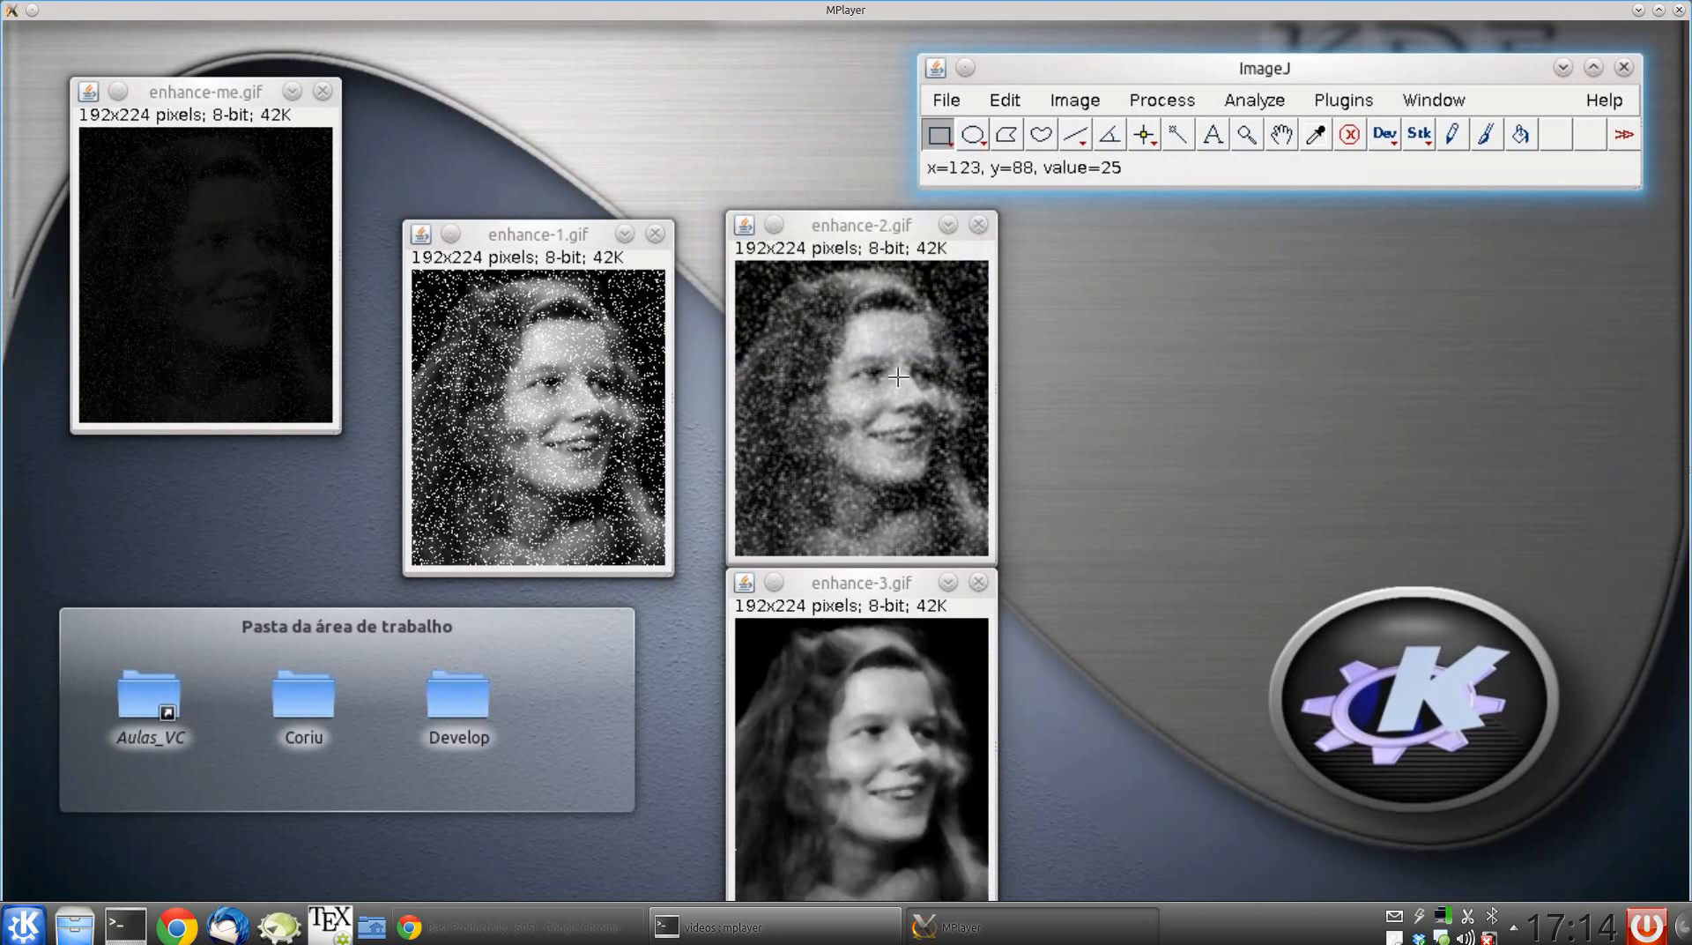
# - Duplicate the smoothed image enhance-2.gif and place the copy to the right of it
pyautogui.click(861, 226)
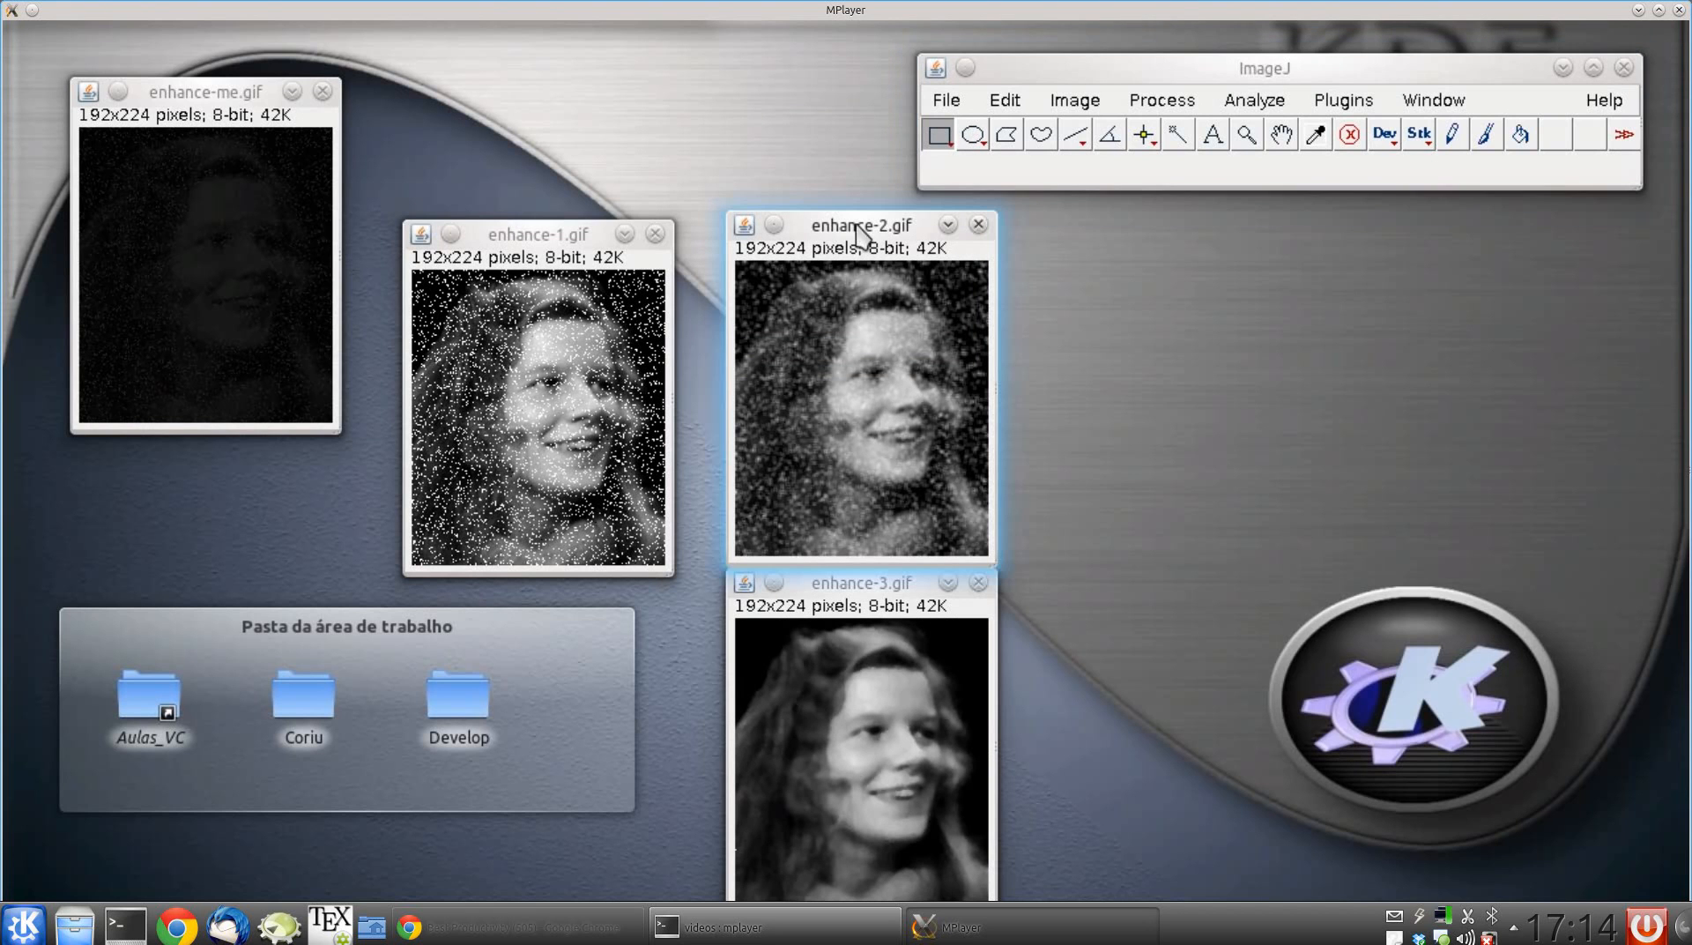
pyautogui.click(1093, 102)
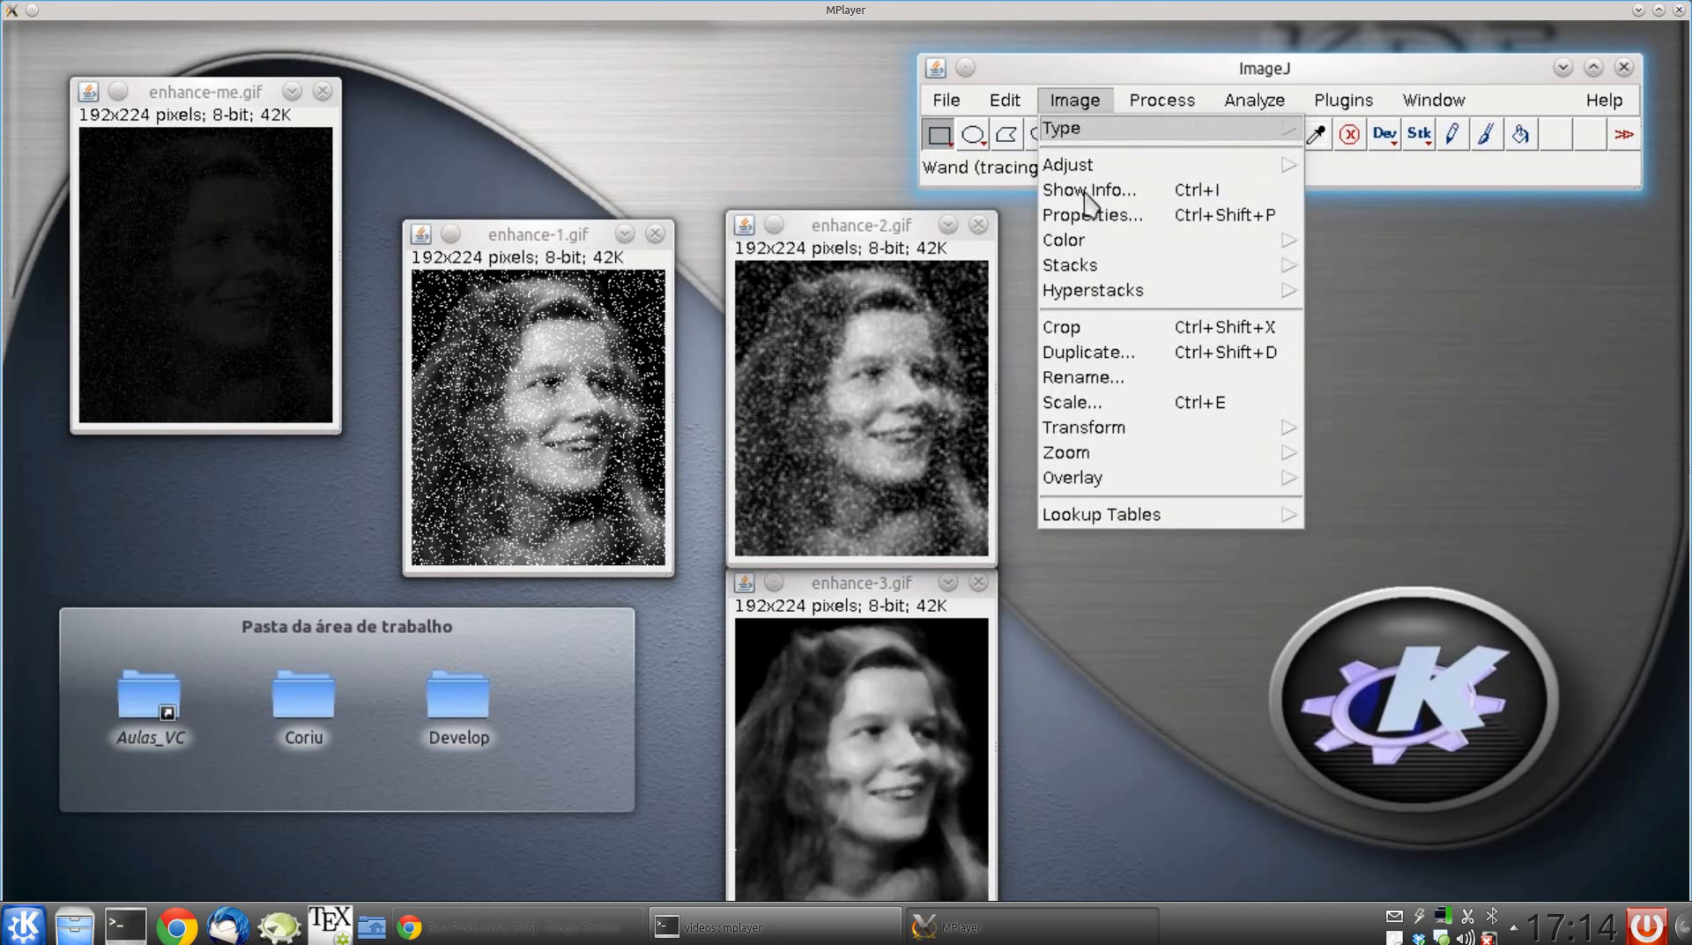
pyautogui.click(1090, 352)
pyautogui.click(867, 279)
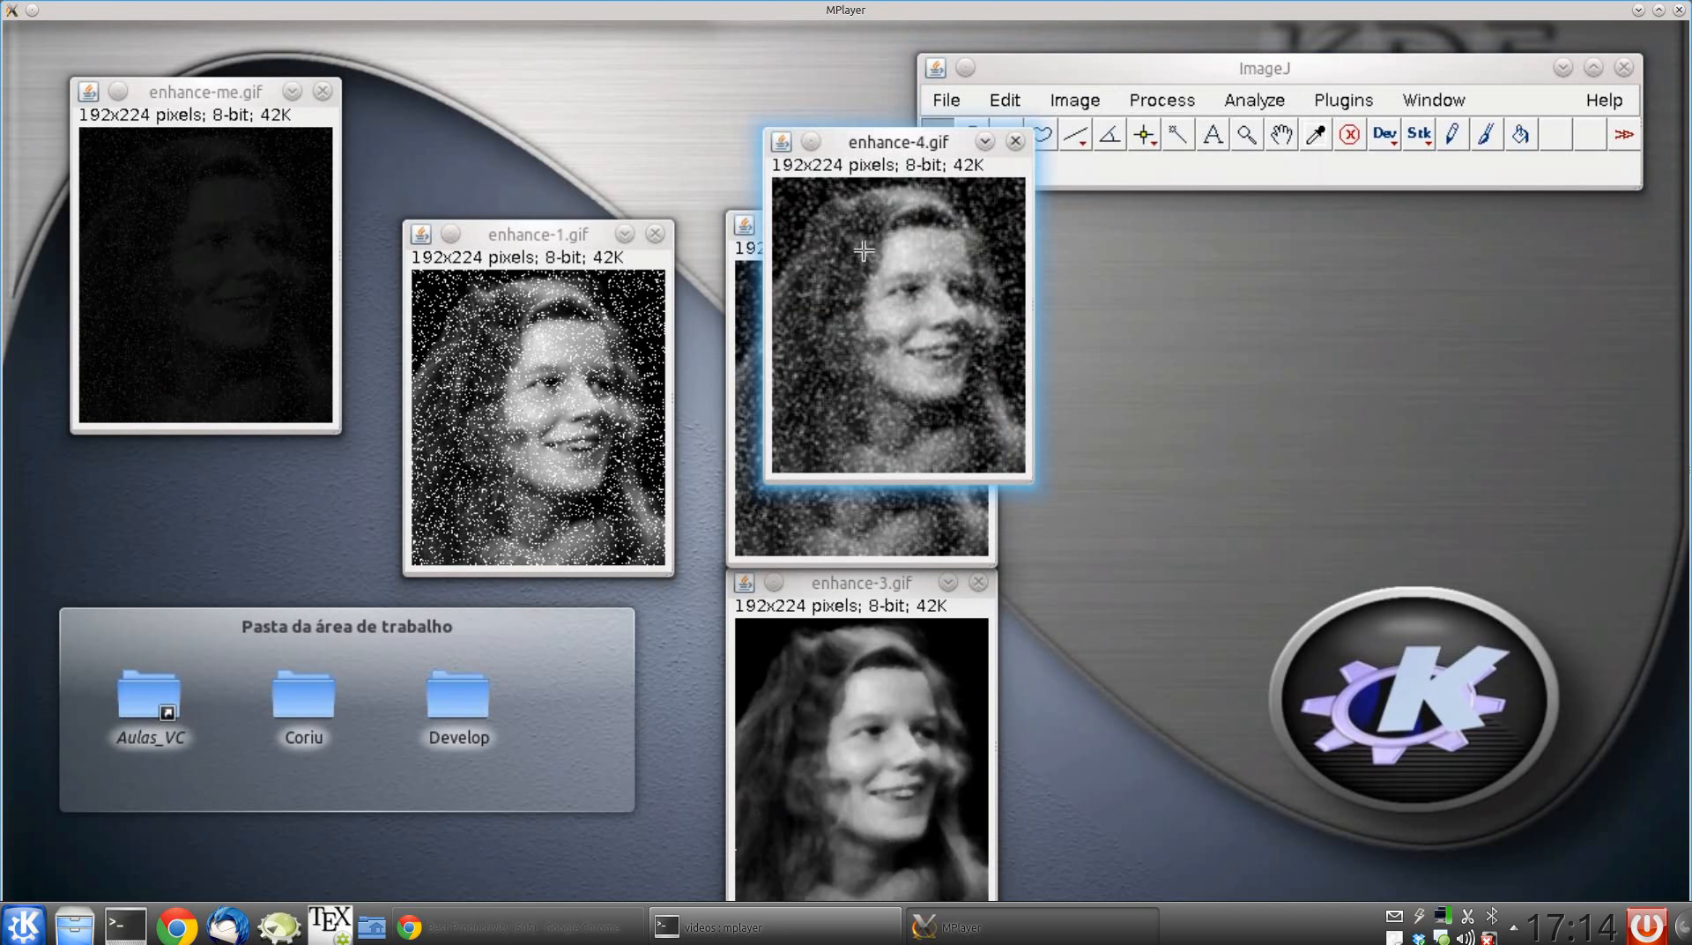
pyautogui.moveTo(870, 144); pyautogui.dragTo(1131, 216)
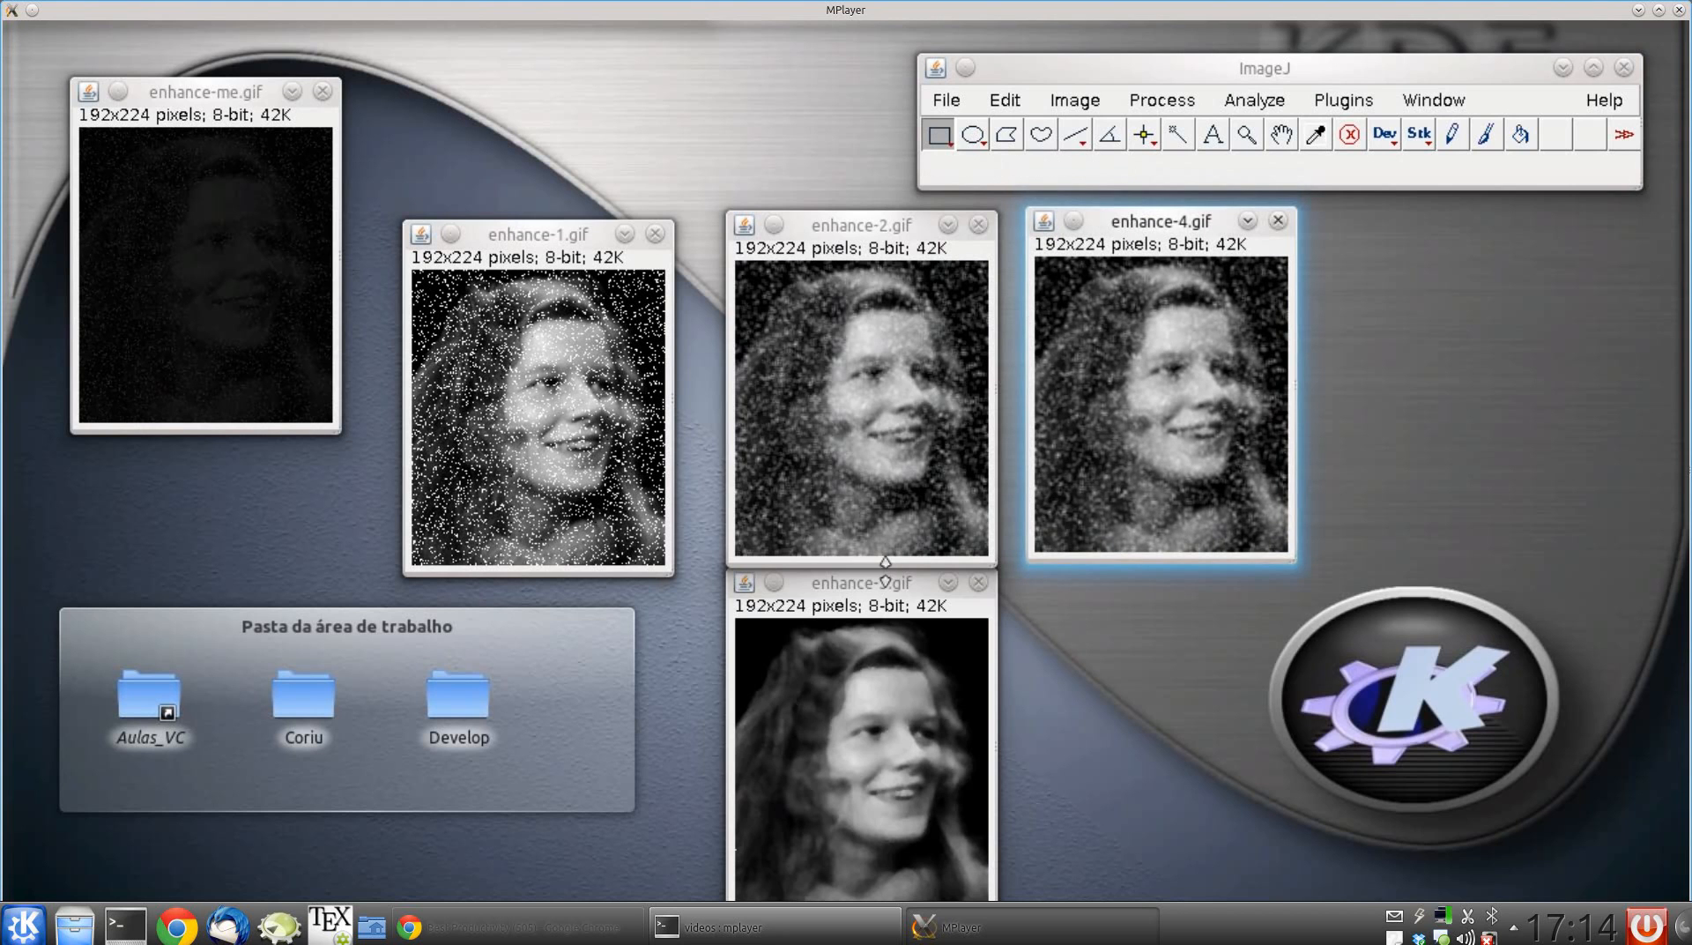
# - Duplicate the median-filtered image enhance-3.gif and place the copy to its right, below enhance-4.gif
pyautogui.click(862, 608)
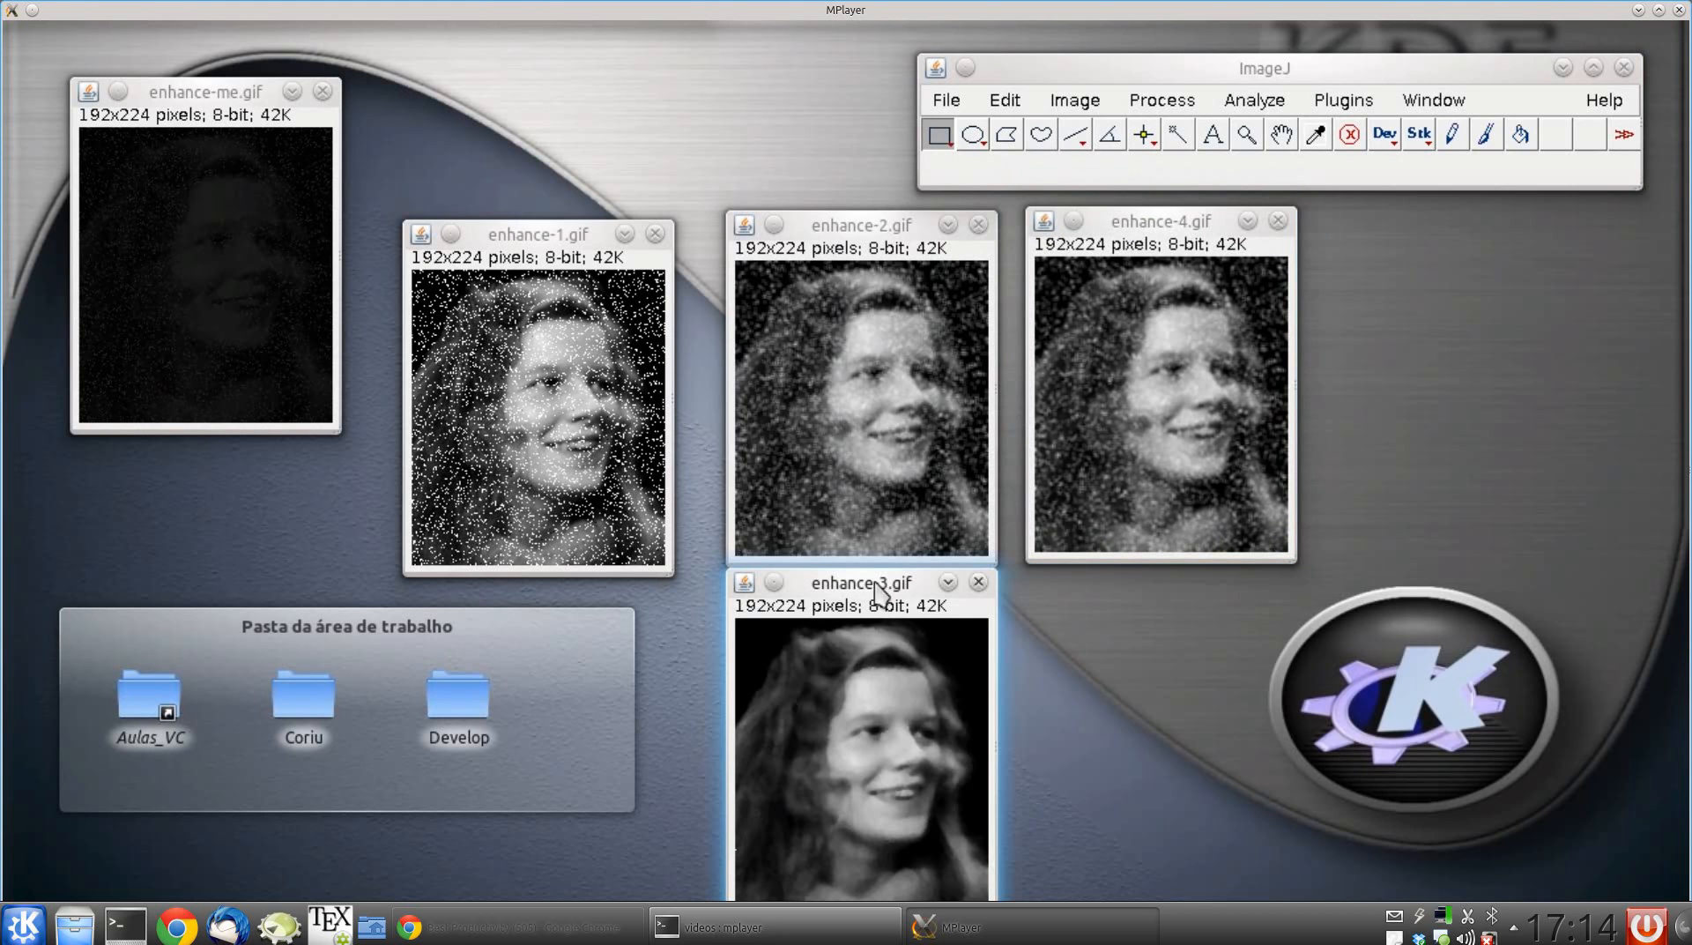
pyautogui.click(1078, 108)
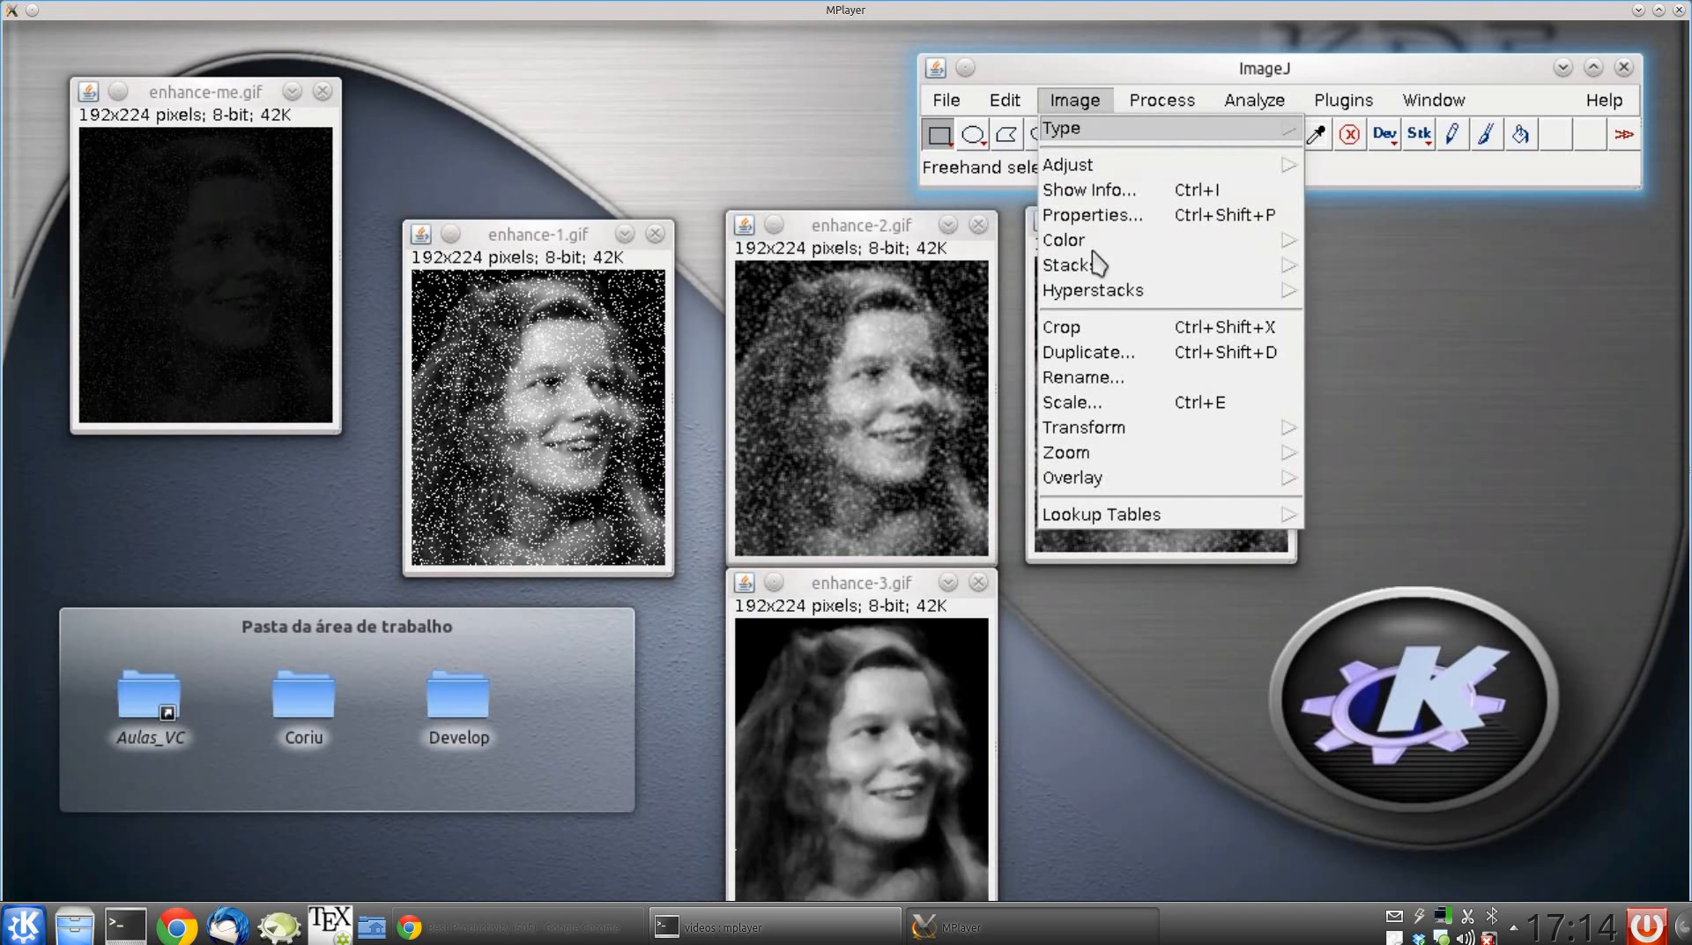
pyautogui.click(1096, 347)
pyautogui.click(852, 276)
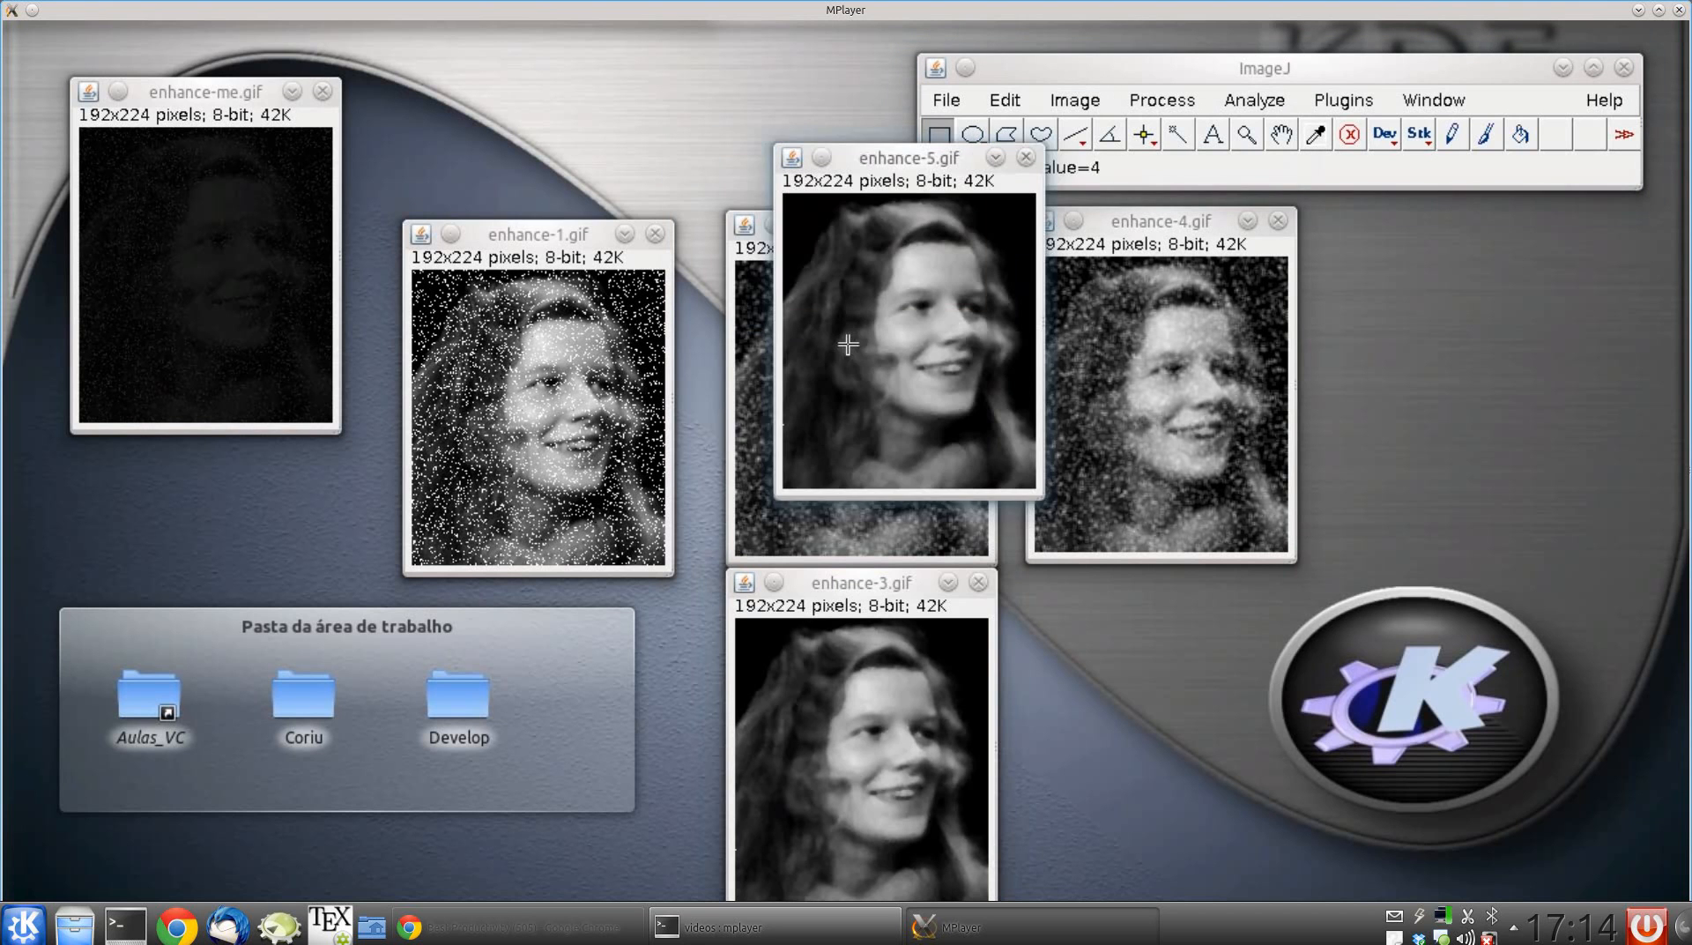
pyautogui.moveTo(896, 163); pyautogui.dragTo(1144, 573)
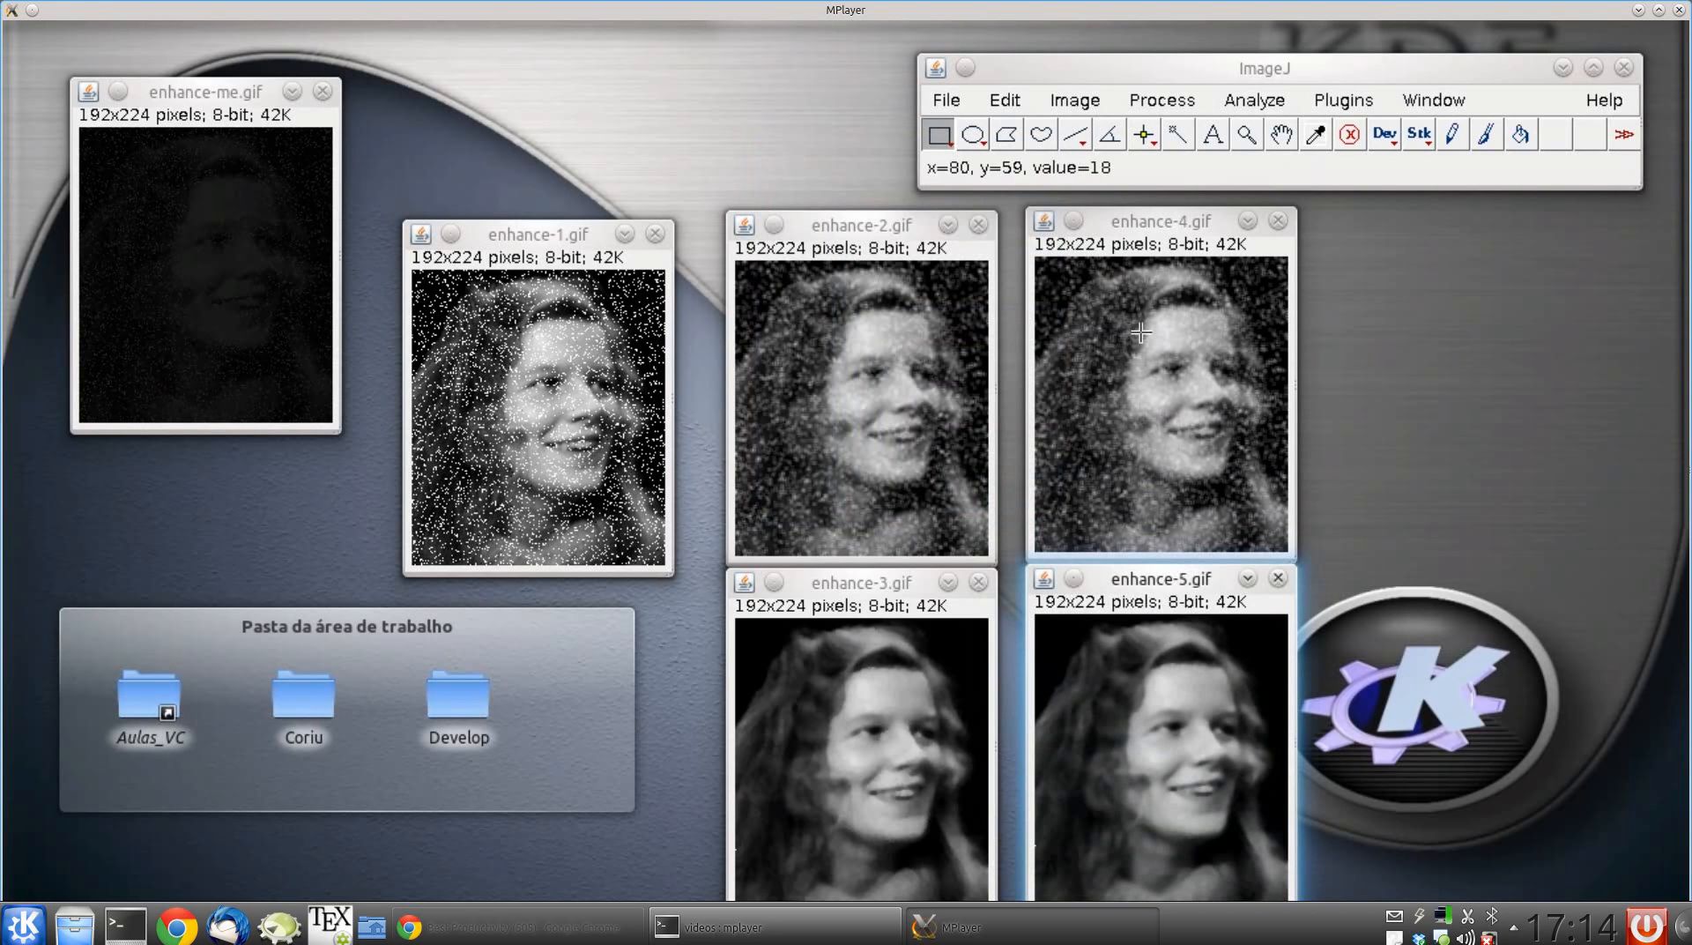
# - Run Find Edges on enhance-4.gif, the copy of the smoothed image
pyautogui.click(1147, 231)
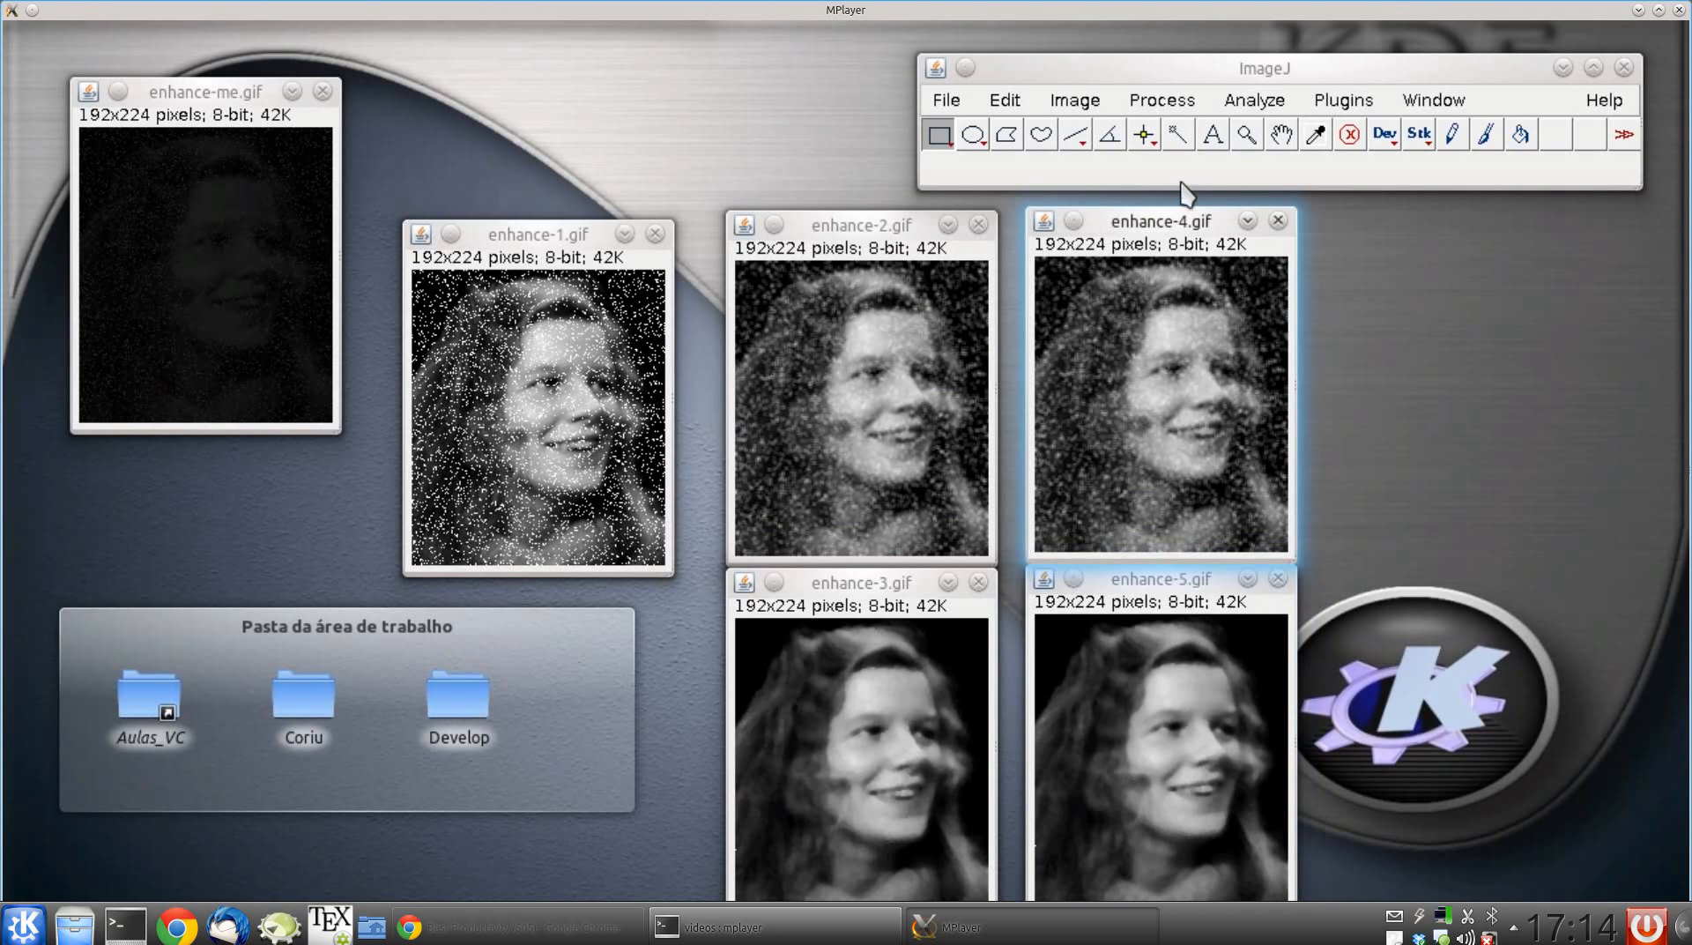
pyautogui.click(1181, 104)
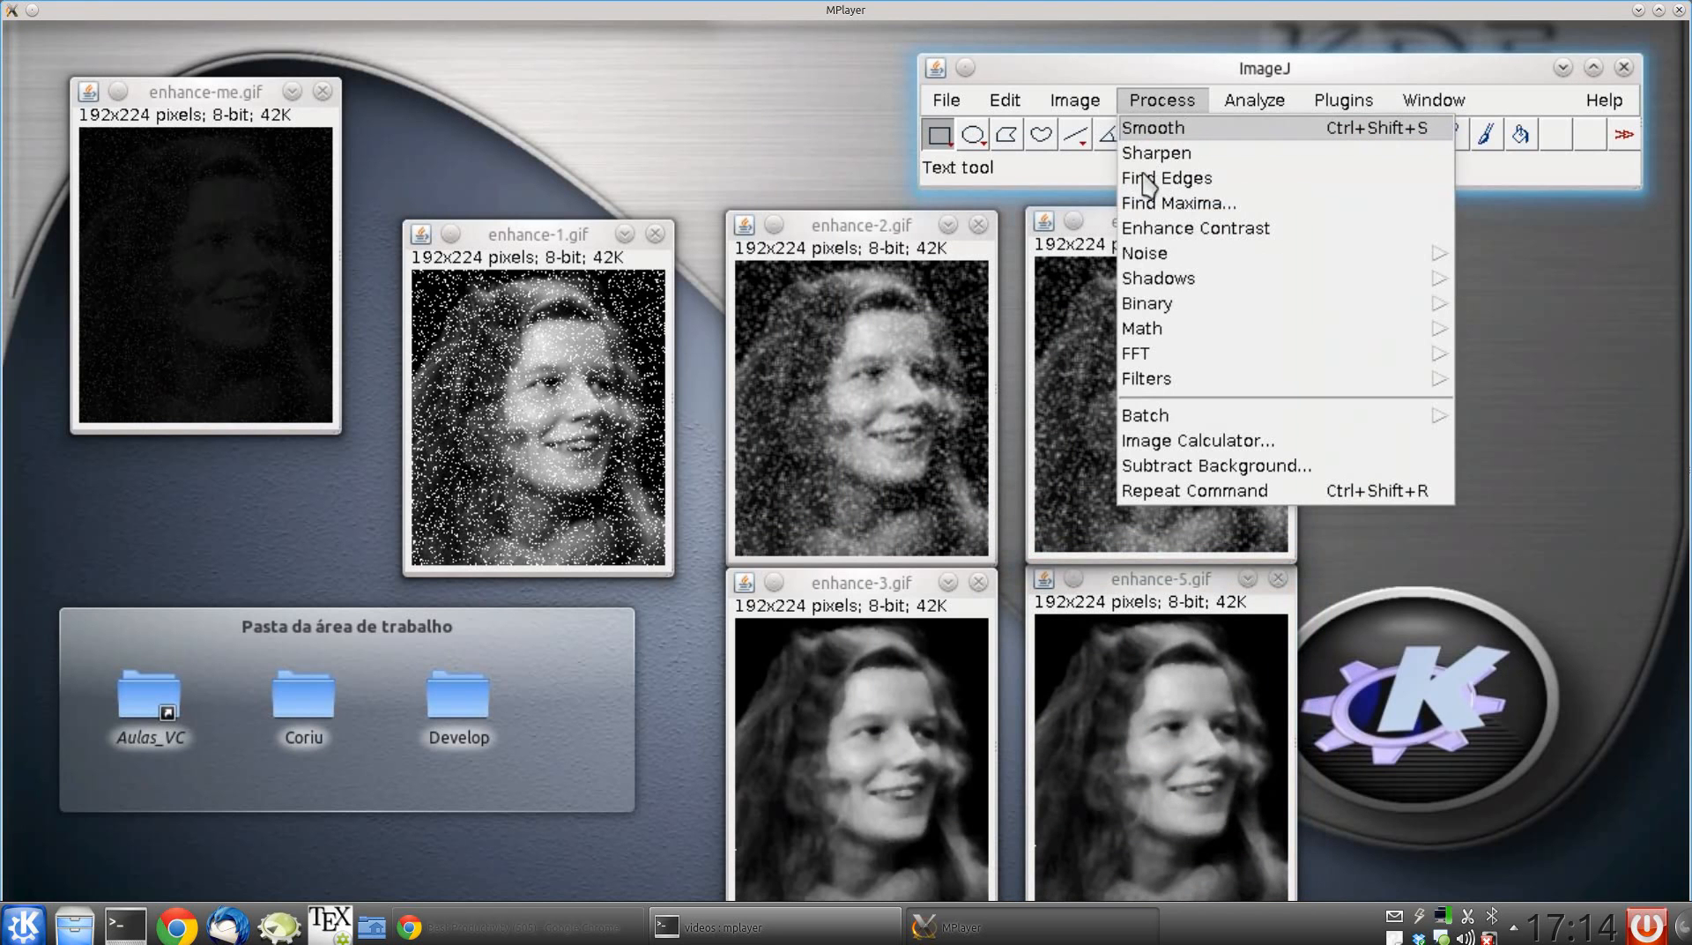
pyautogui.click(1195, 187)
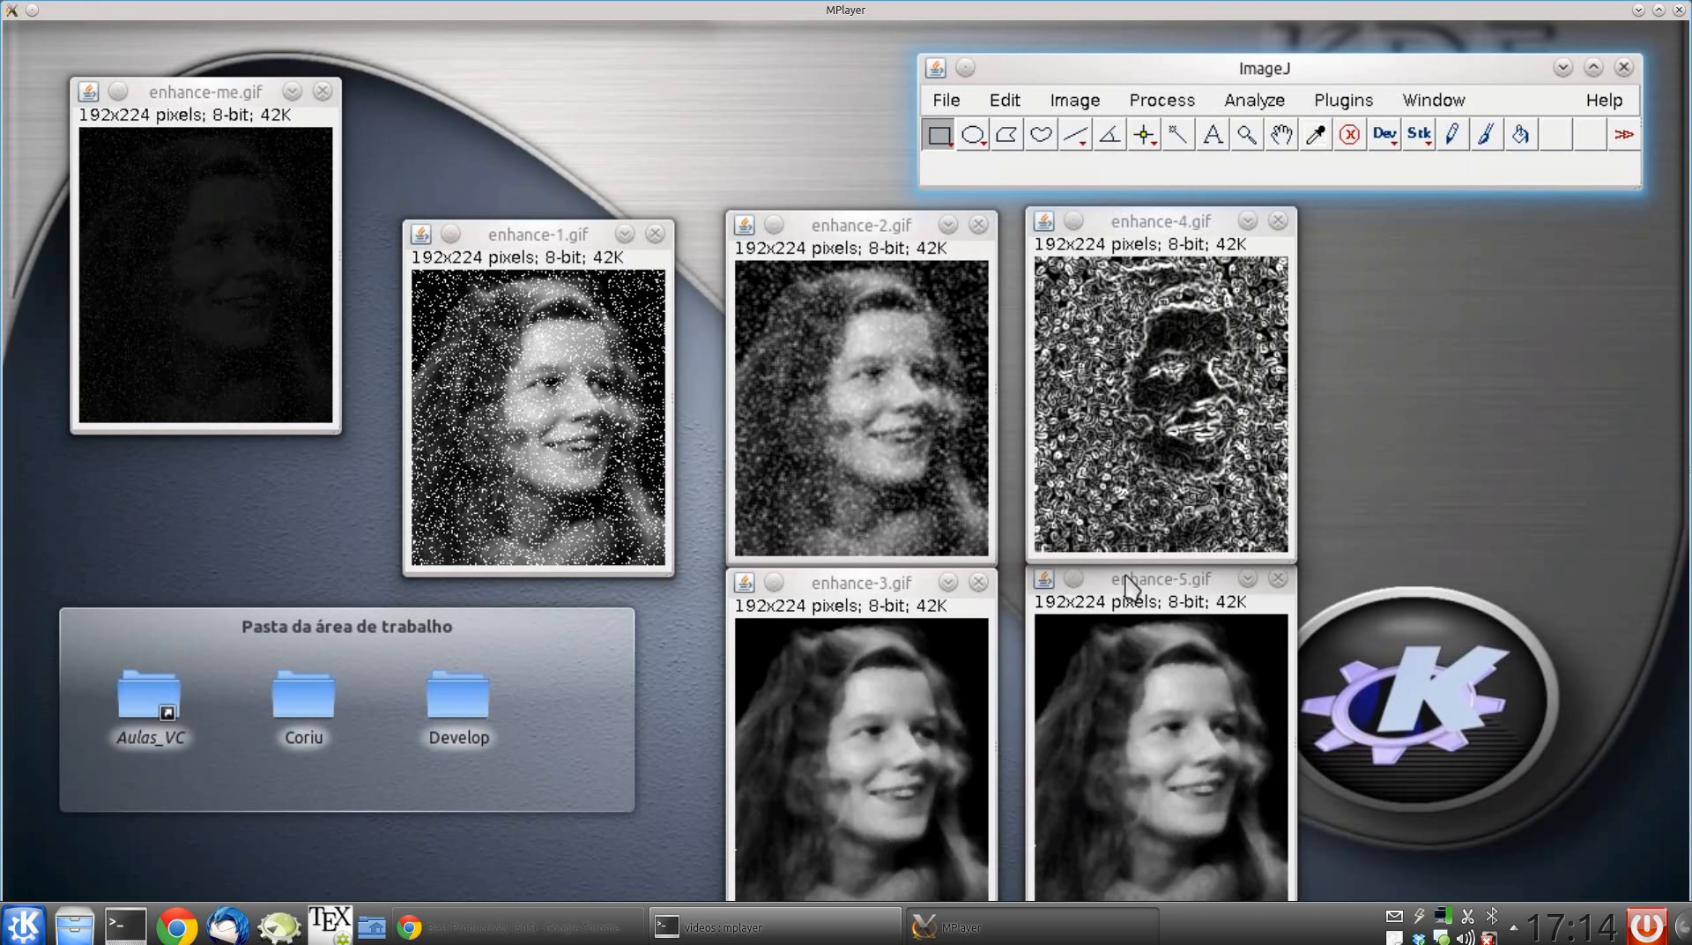
# - Run Find Edges on enhance-5.gif, the copy of the median-filtered image
pyautogui.click(1113, 667)
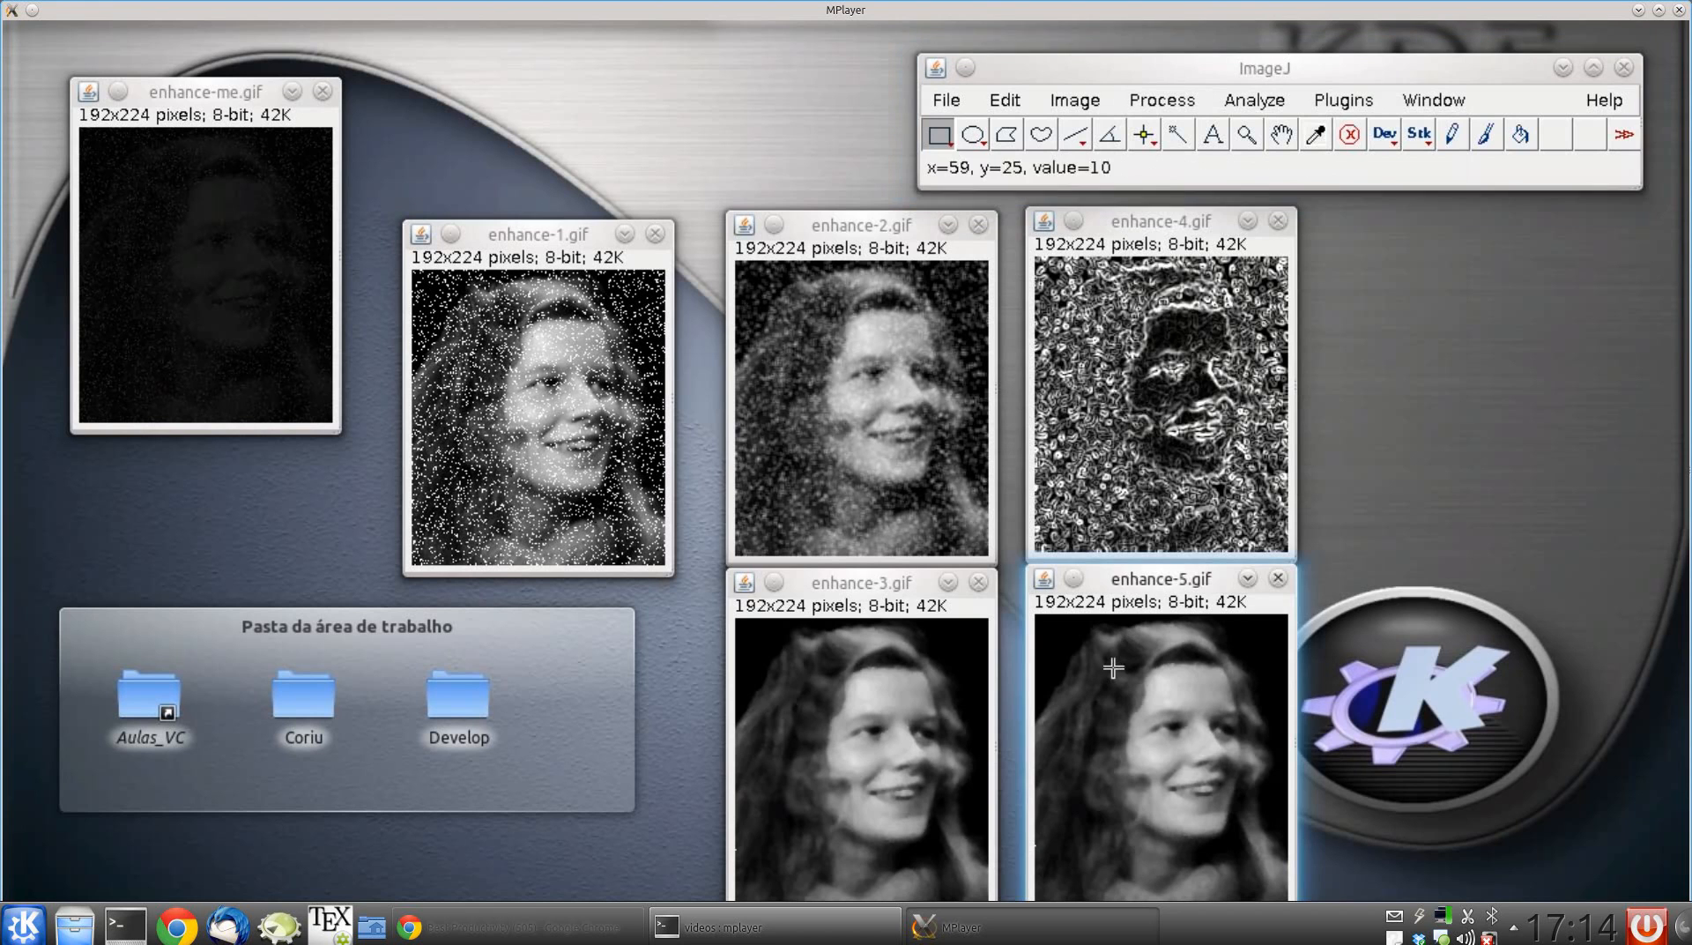
pyautogui.click(1152, 104)
pyautogui.click(1161, 179)
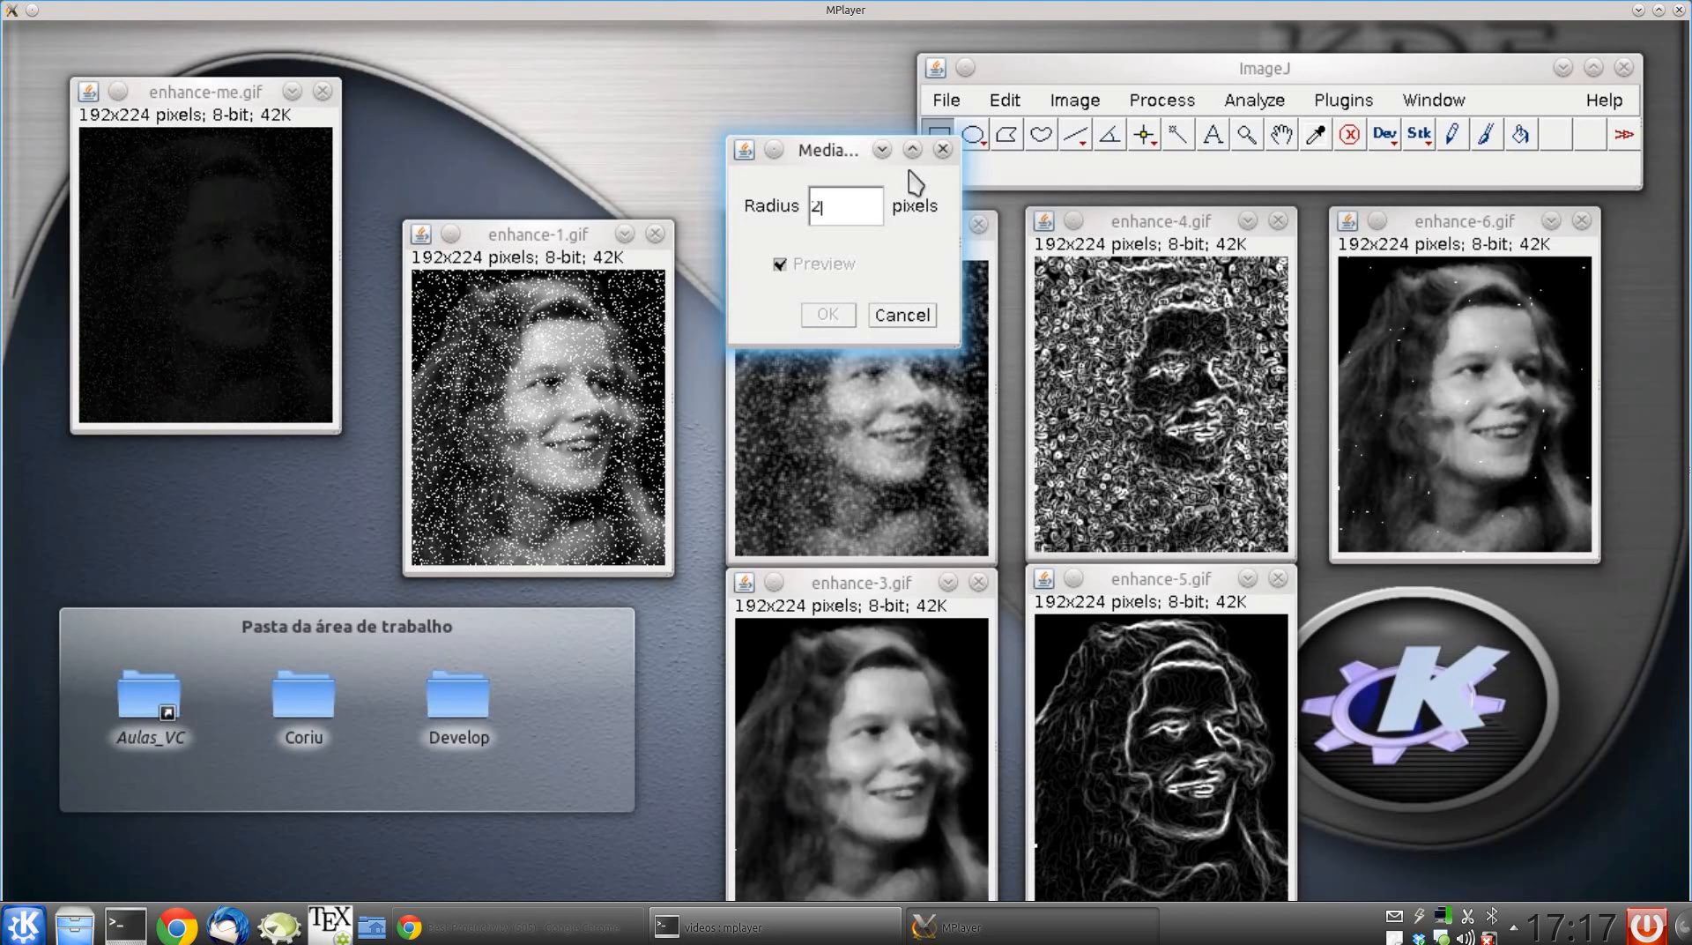
# - Preview median radii of 4, 5 and 10 pixels on enhance-6.gif, and apply the Median filter with a radius of 15 pixels
pyautogui.press('BackSpace')
pyautogui.write('4')
pyautogui.press('BackSpace')
pyautogui.write('5')
pyautogui.press('BackSpace')
pyautogui.write('10')
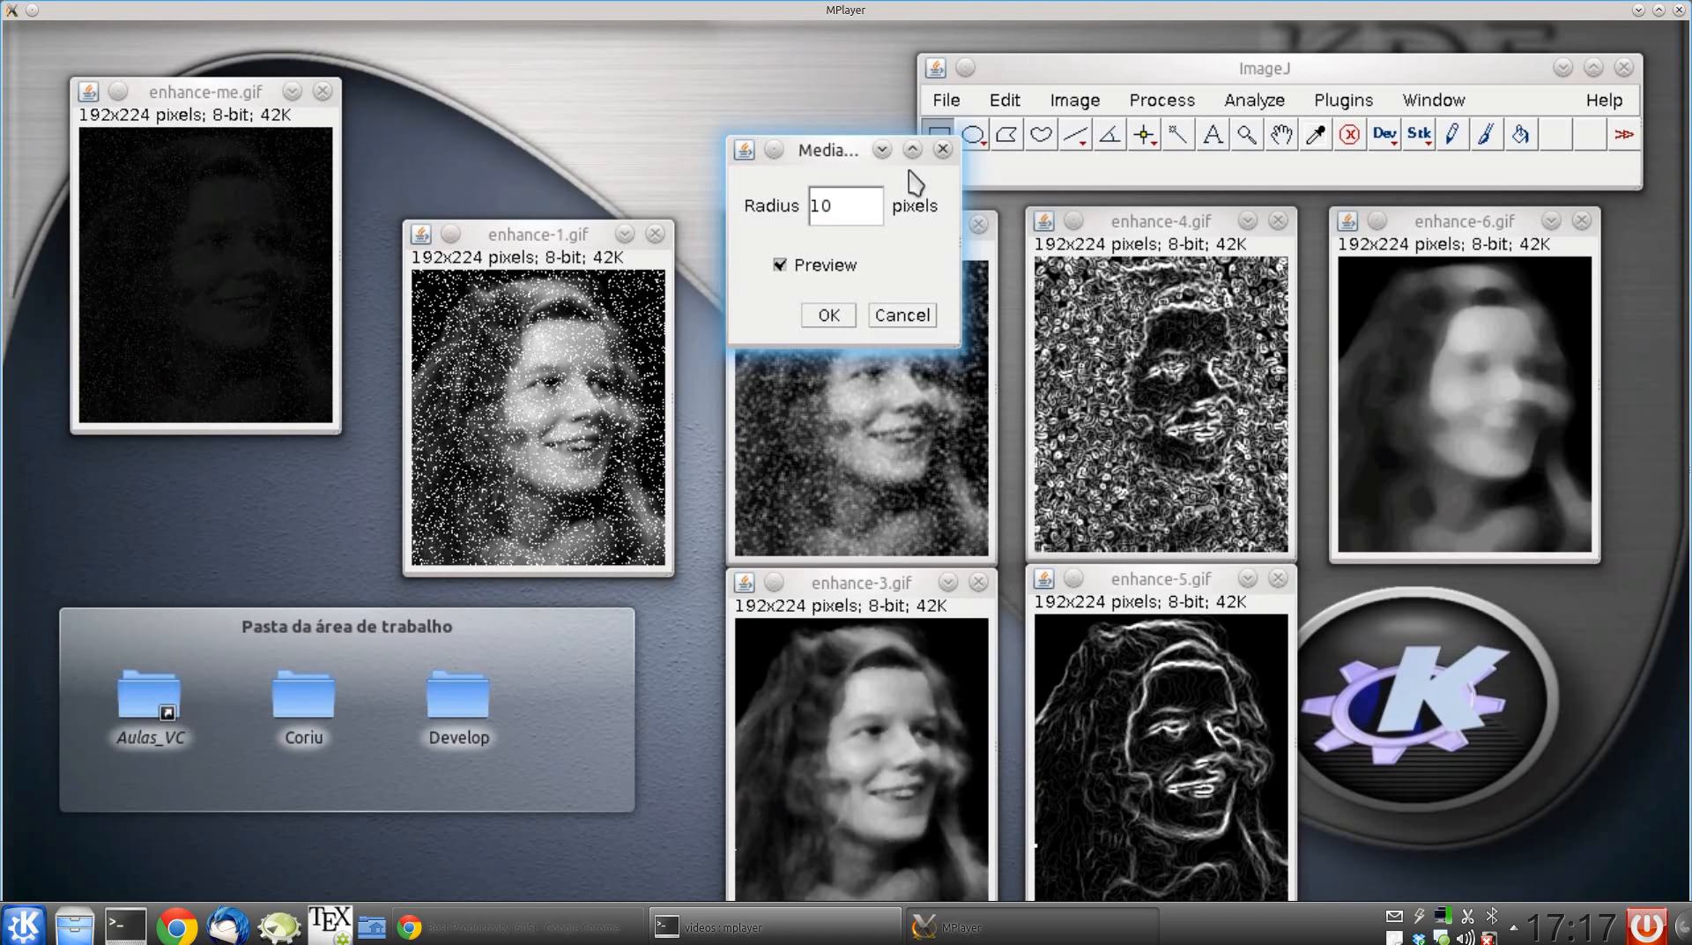
pyautogui.press('BackSpace')
pyautogui.write('5')
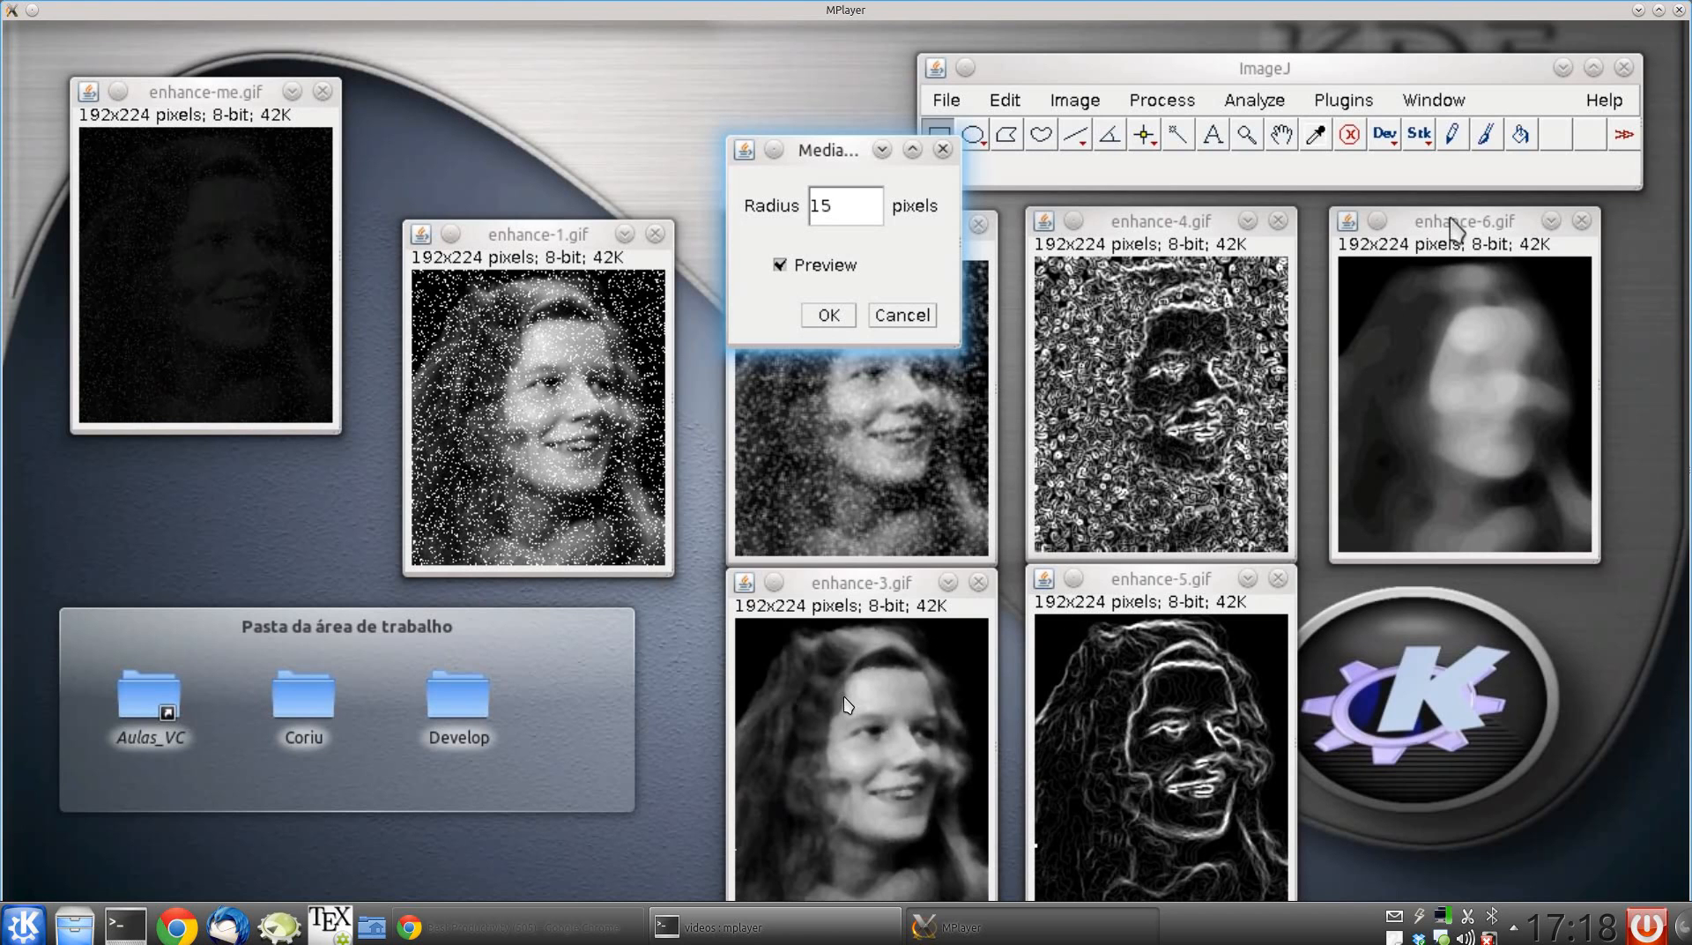
pyautogui.click(829, 315)
# - Duplicate the strongly median-filtered image enhance-6.gif and place the copy directly below it
pyautogui.click(1444, 237)
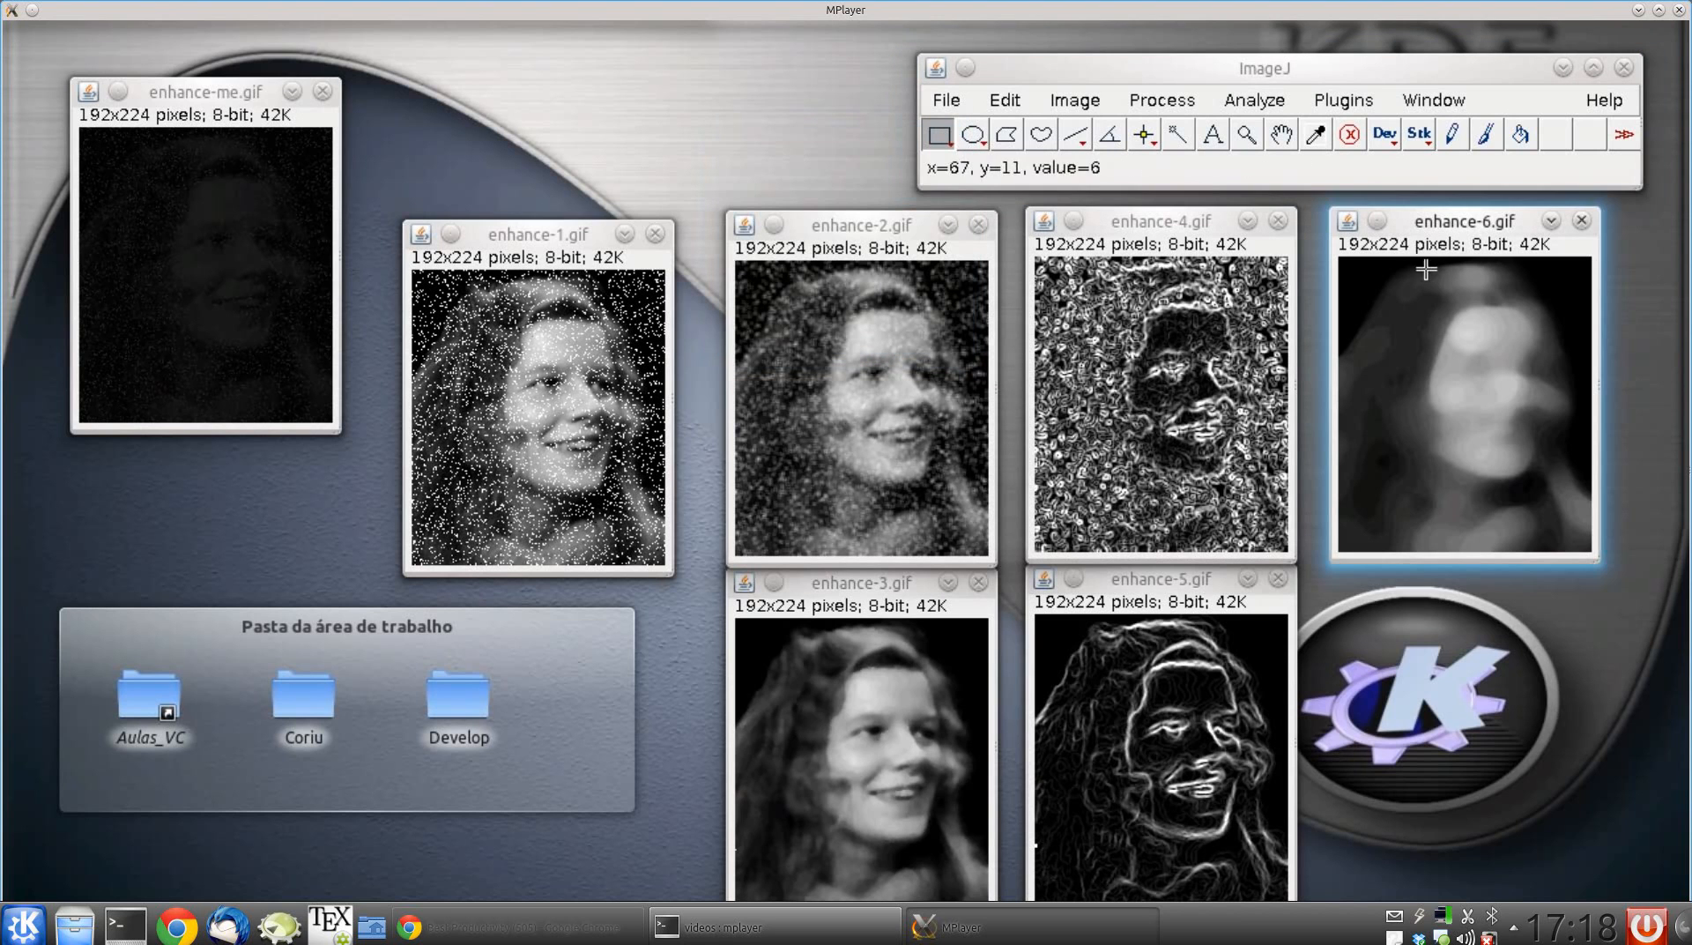
pyautogui.click(1073, 103)
pyautogui.click(1100, 352)
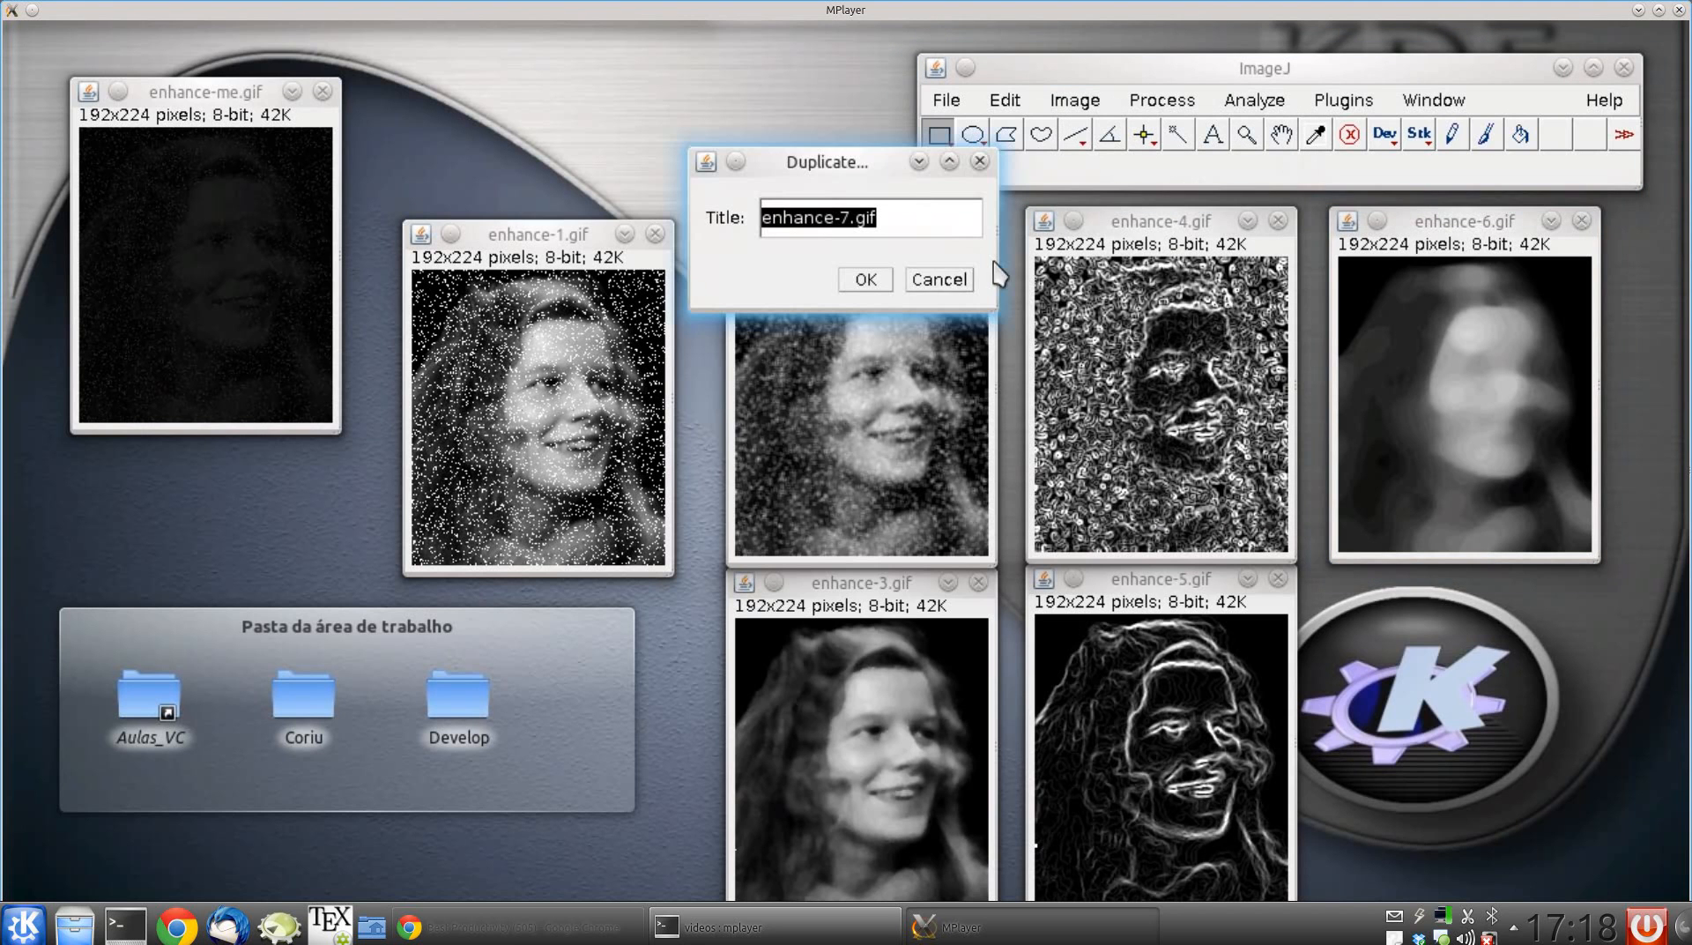
pyautogui.click(877, 287)
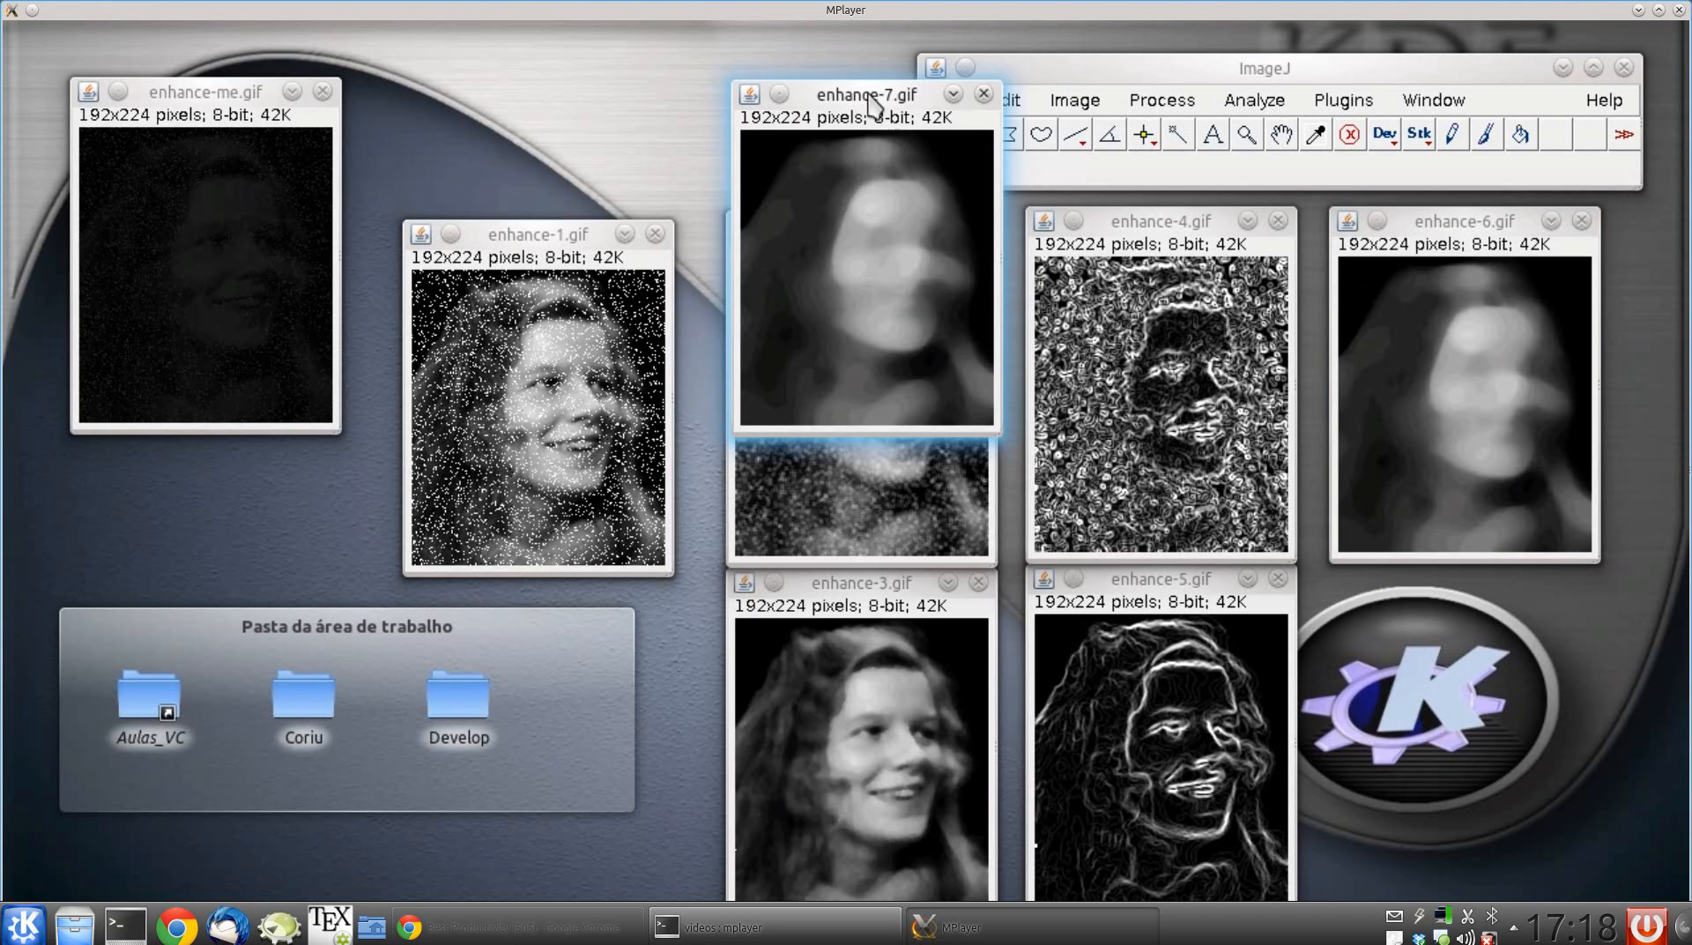
pyautogui.moveTo(872, 95); pyautogui.dragTo(1454, 561)
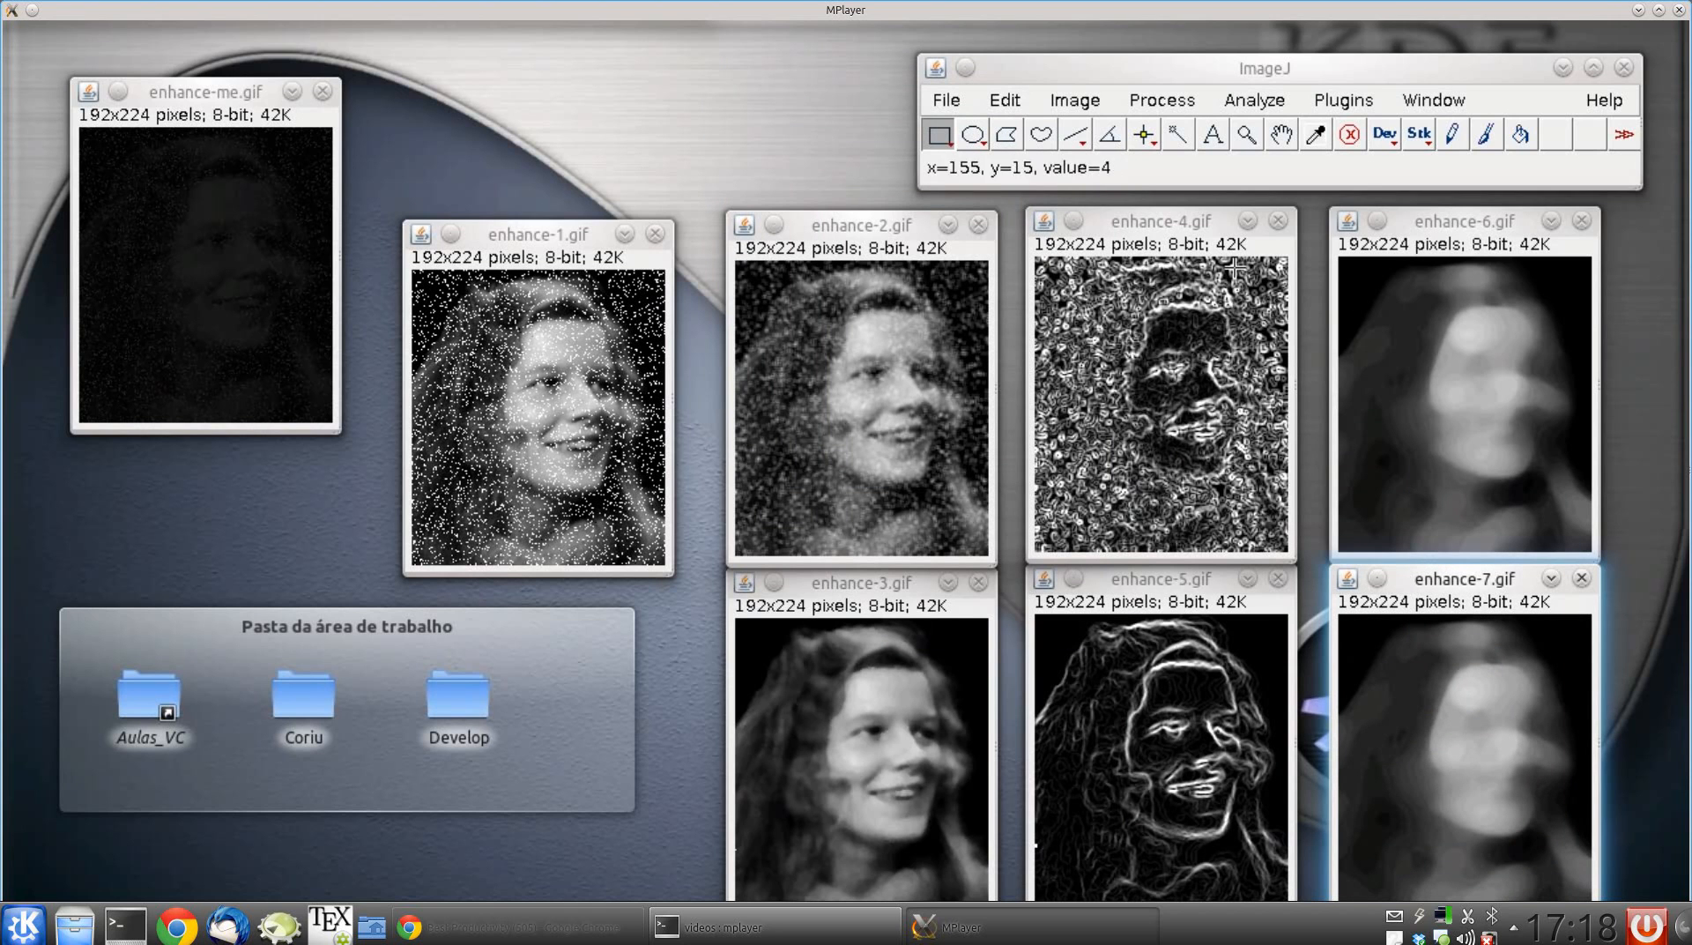
# - Run Find Edges on enhance-7.gif, the copy of the image filtered with the 15-pixel median
pyautogui.click(1188, 106)
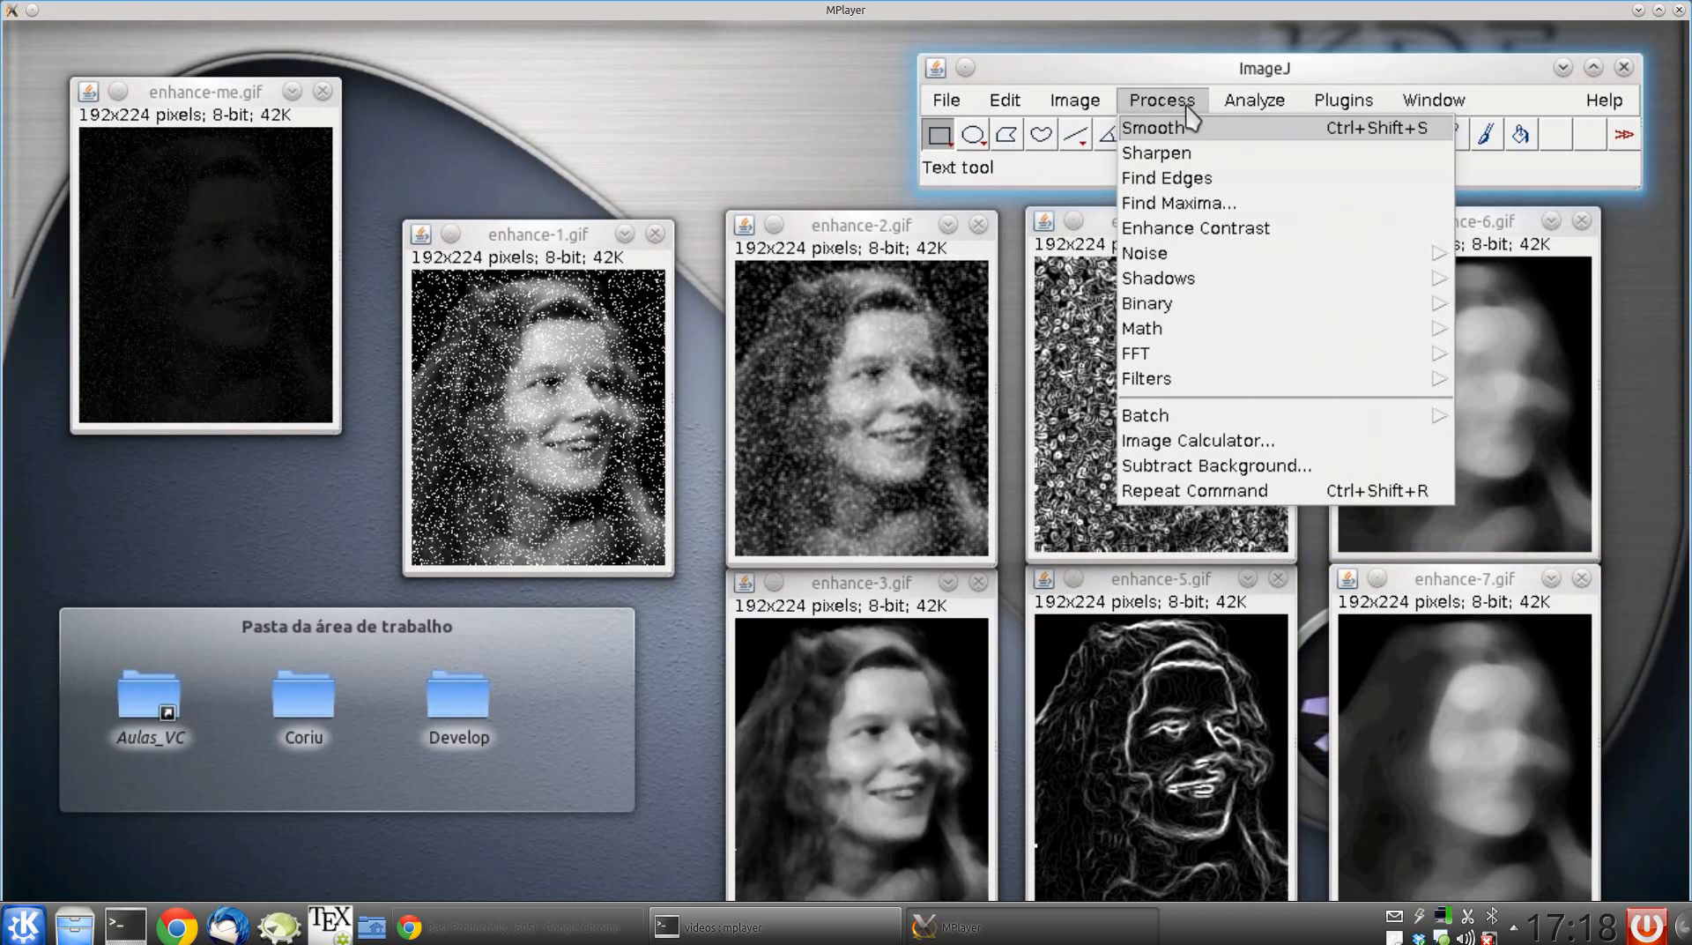
pyautogui.click(1193, 180)
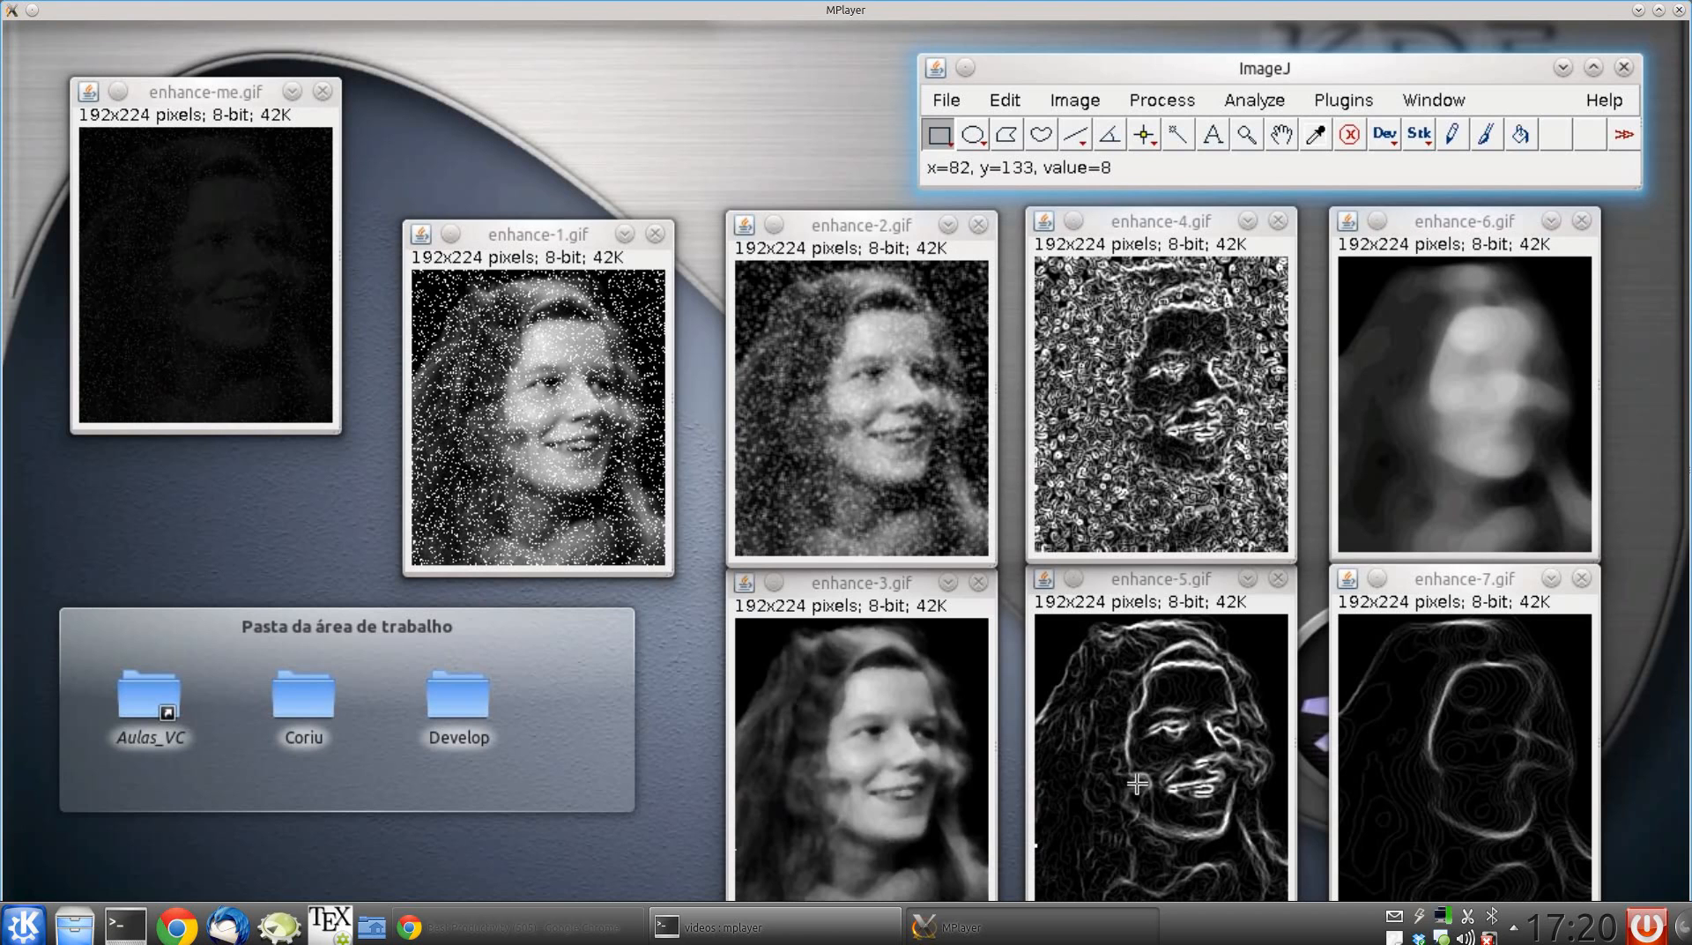
pyautogui.rightClick(1395, 918)
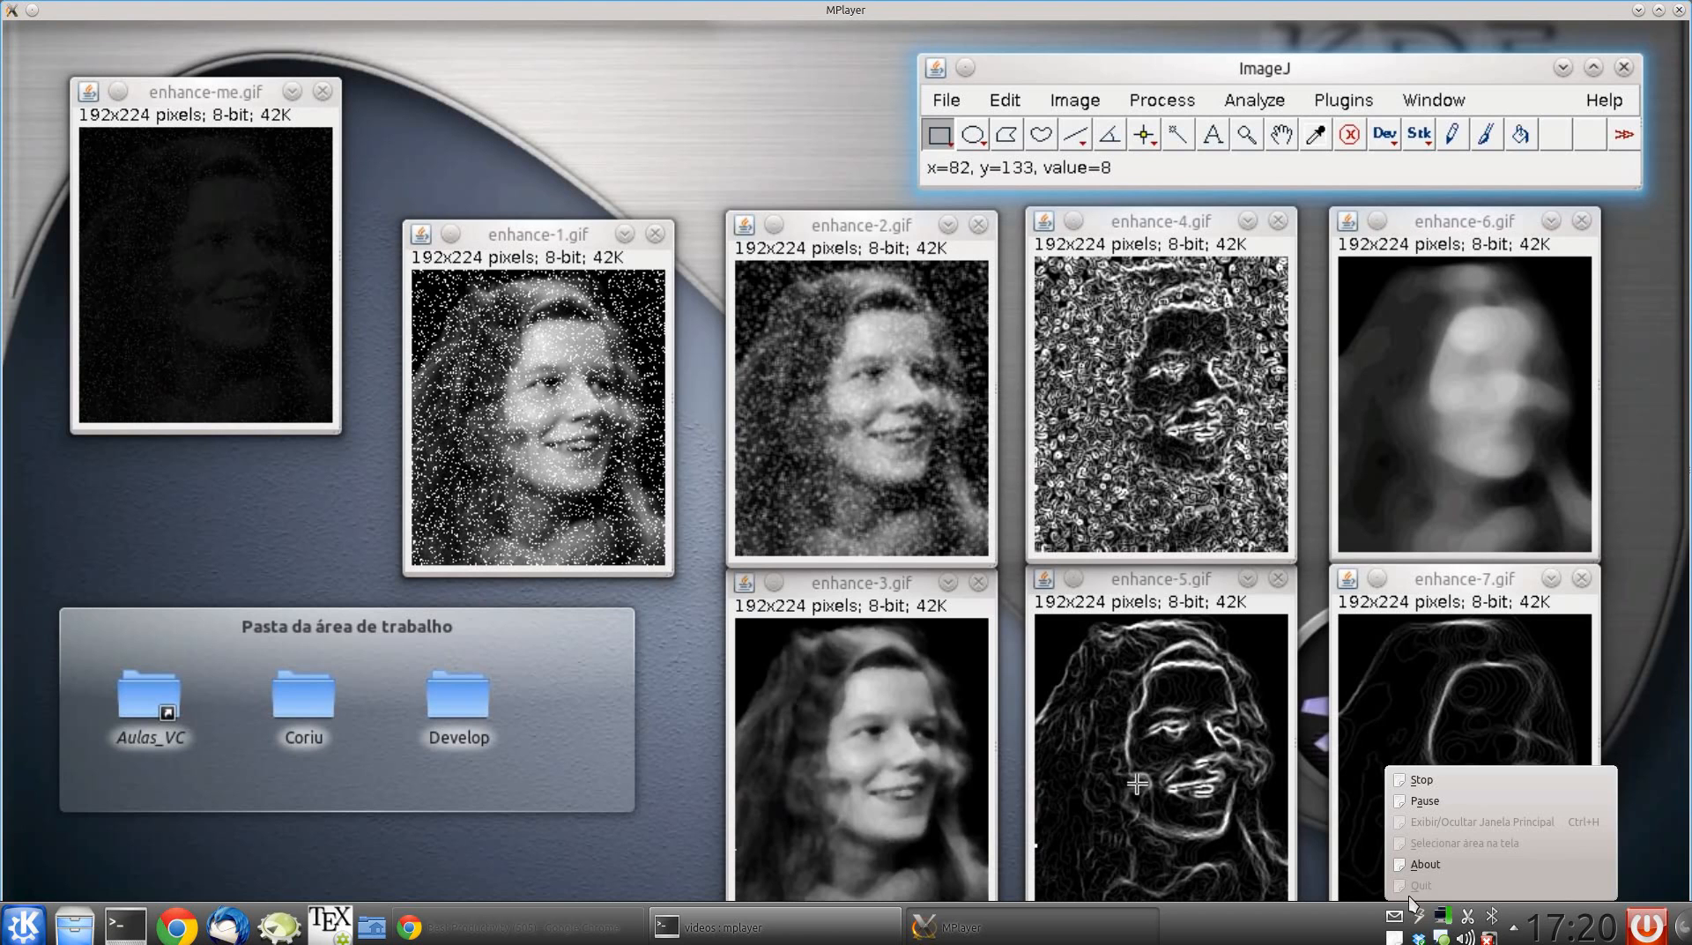